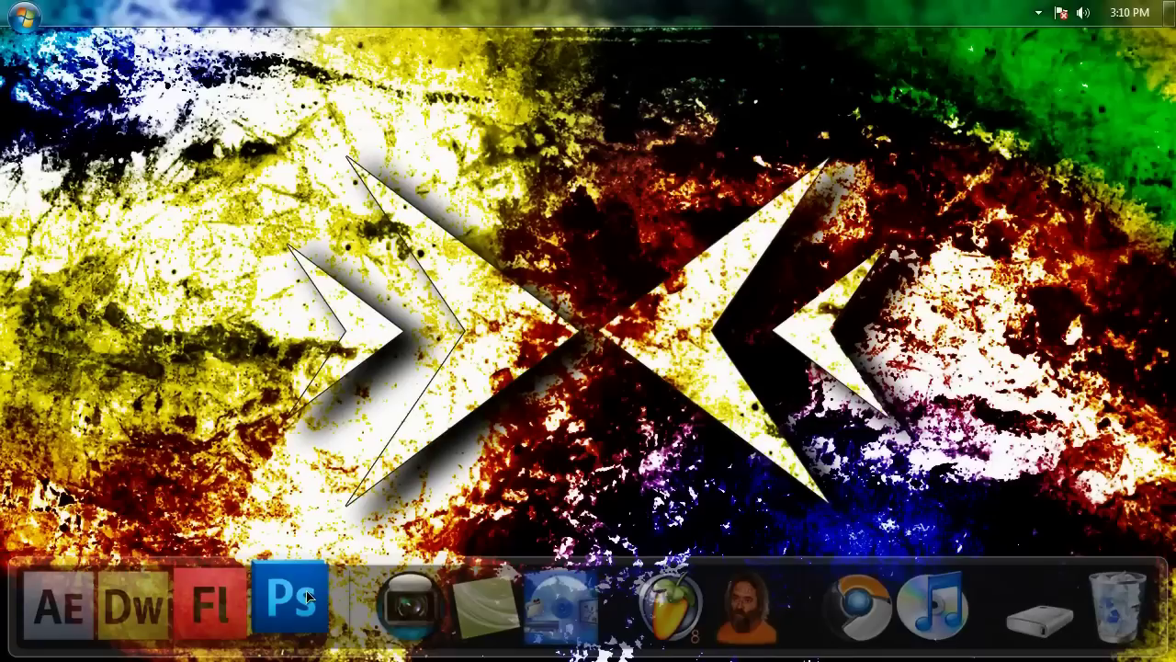
Step: Launch Photoshop CS5 and enable Zoom with Scroll Wheel in the General preferences
left_click(310, 597)
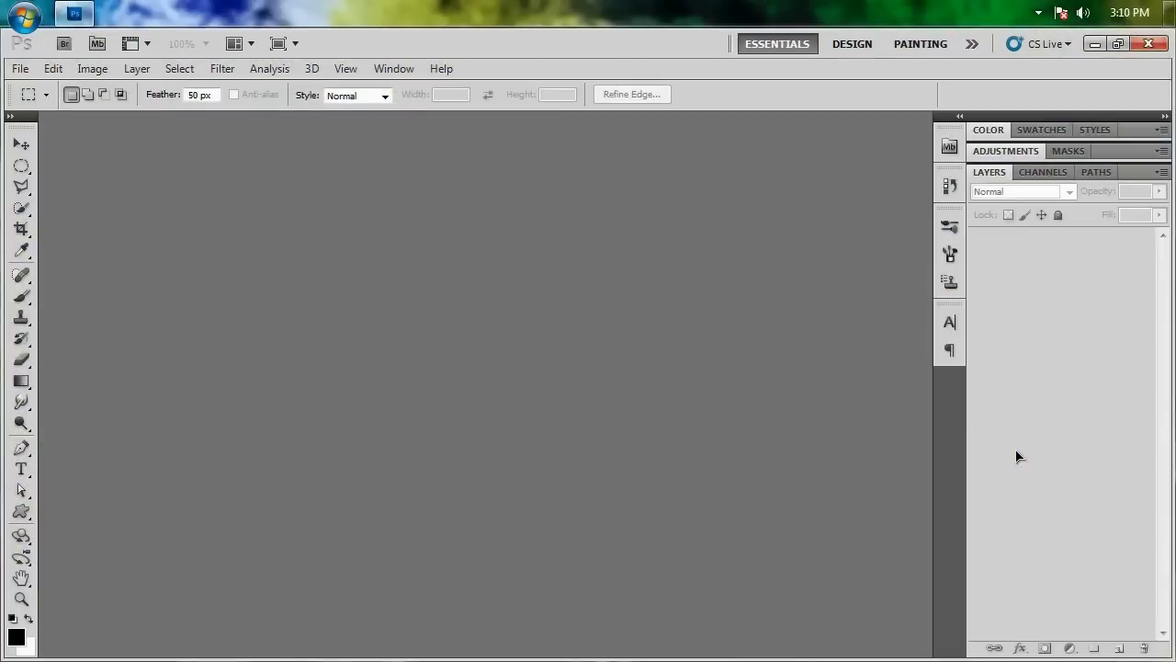
left_click(52, 70)
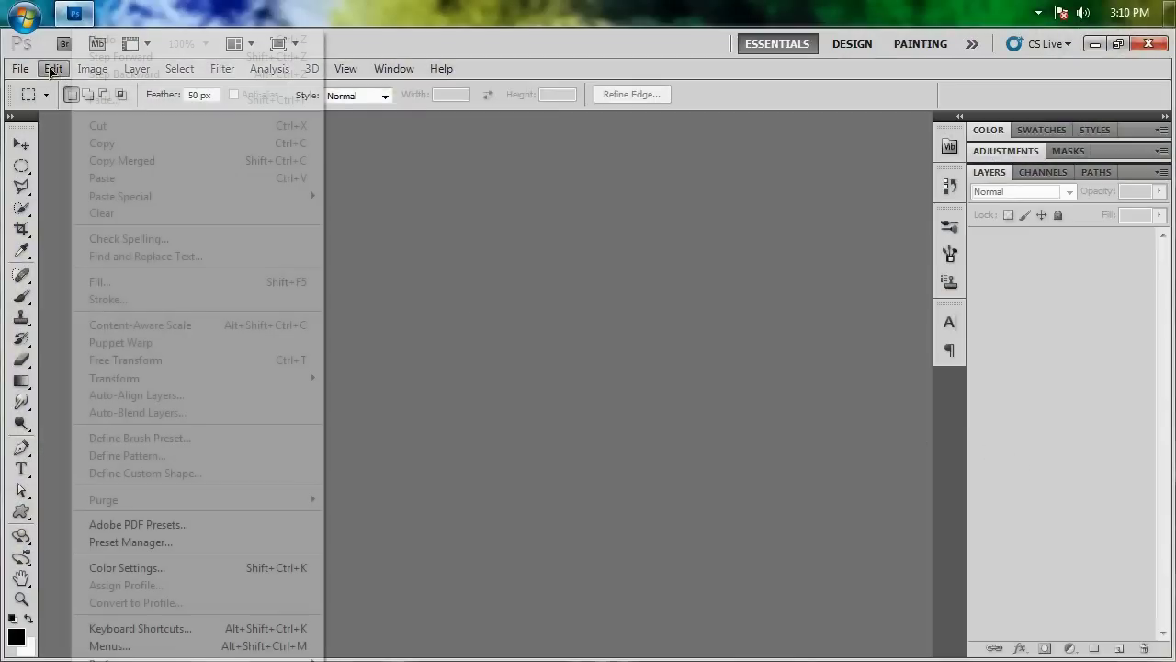
mouse_move(184, 658)
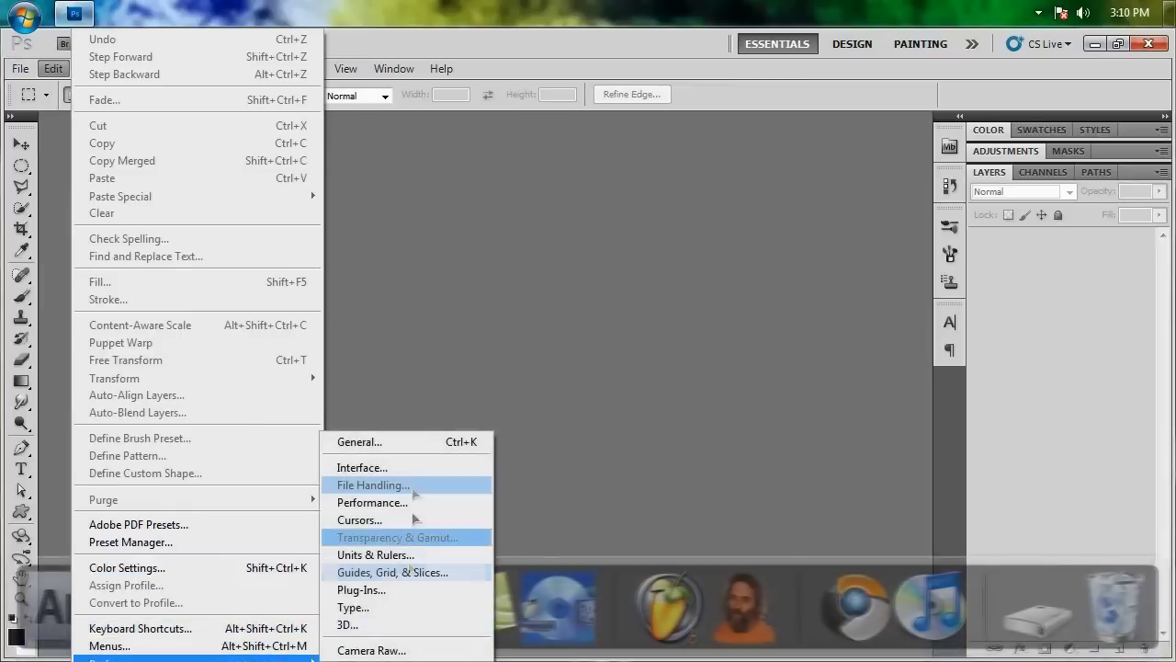
left_click(356, 443)
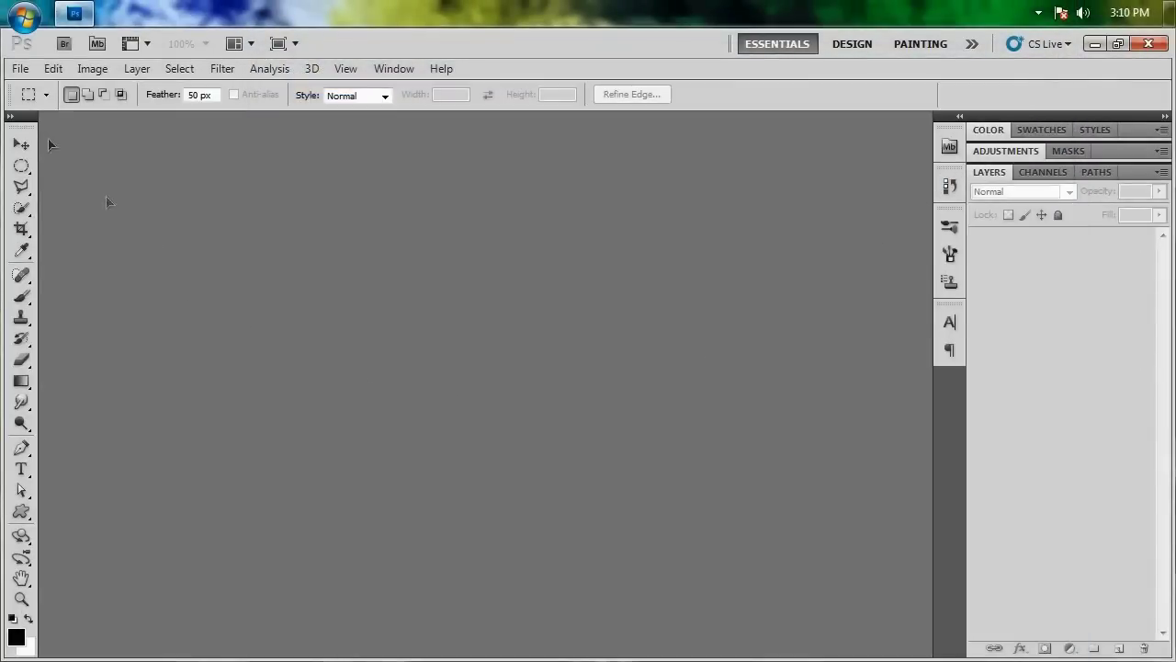
Step: Open Photo0532.jpg from the Pics folder, choose the Move tool and zoom in slightly
left_click(20, 69)
left_click(41, 105)
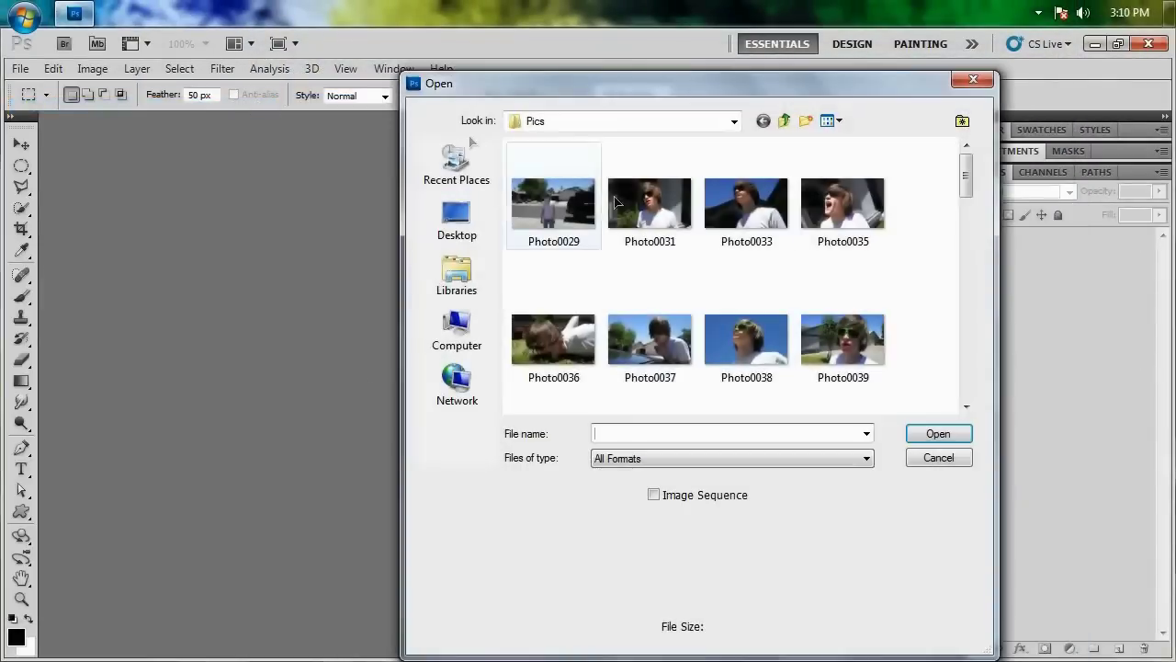
left_click_drag(965, 161, 965, 317)
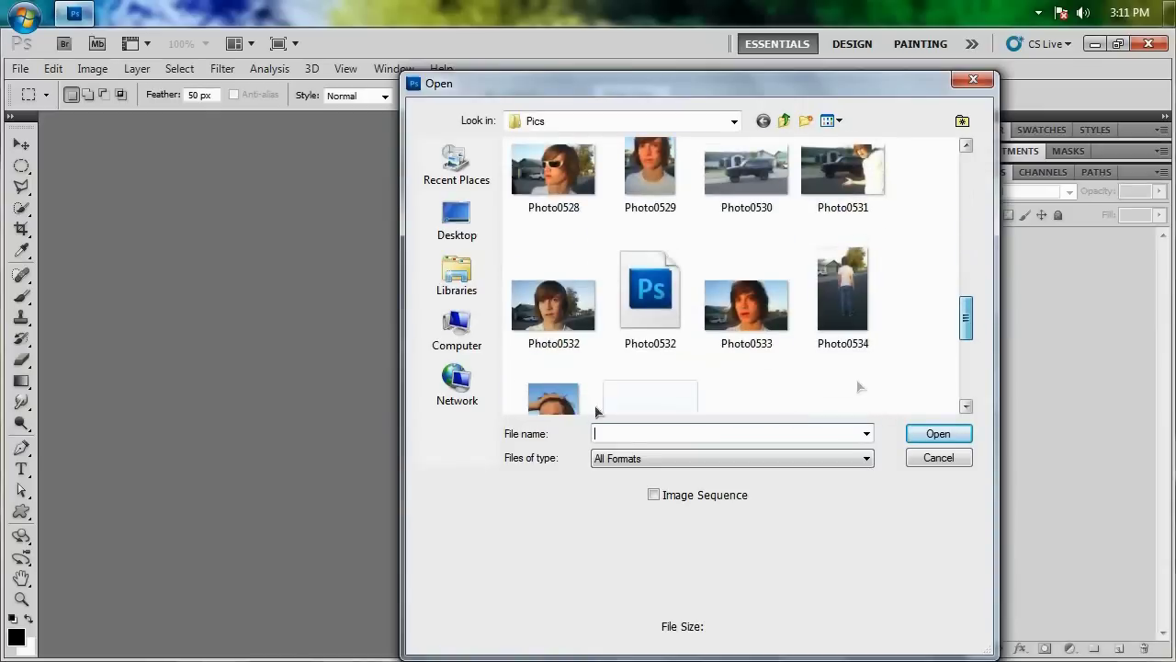
double_click(554, 296)
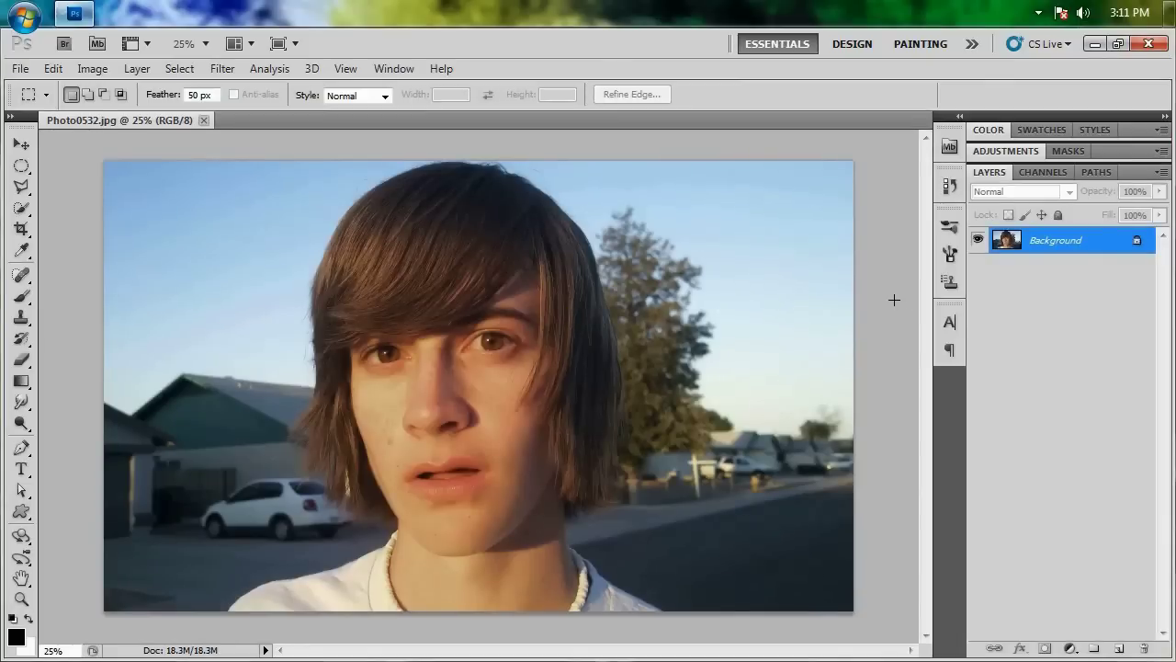
left_click(21, 144)
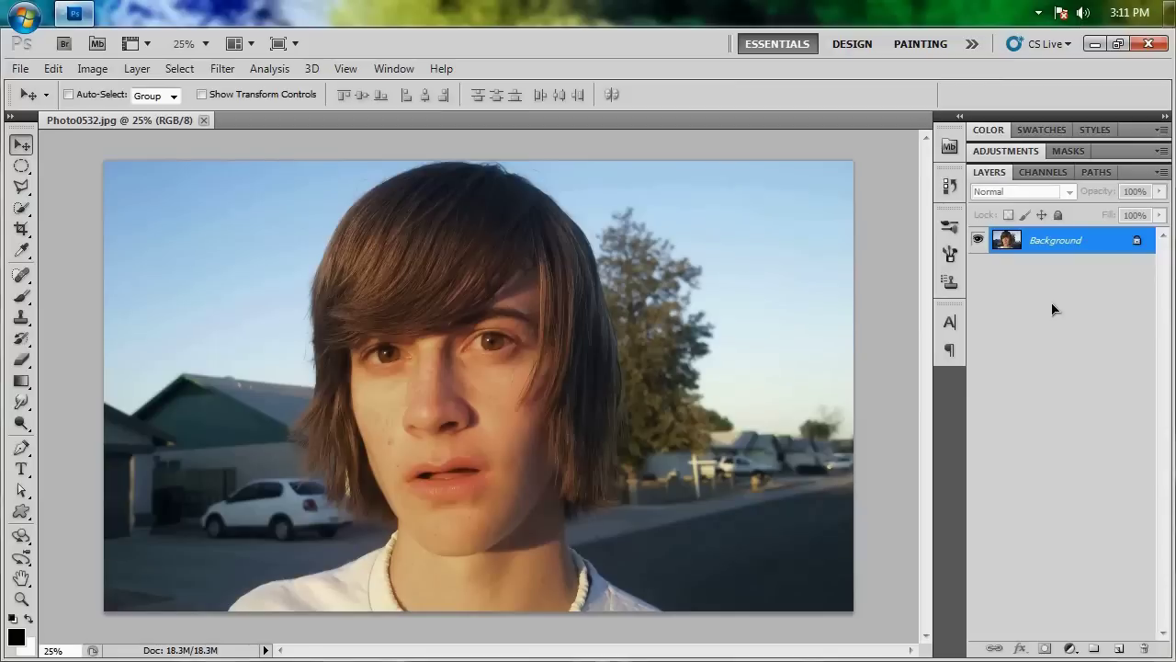
key("ctrl+plus")
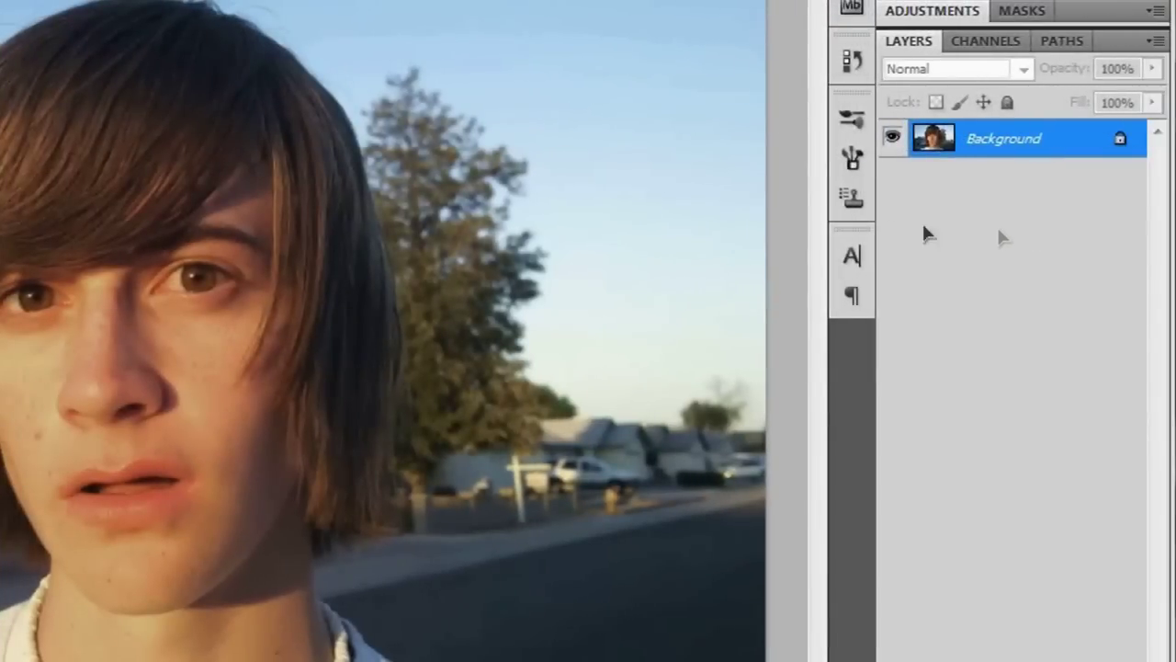
Step: Convert the Background into an editable layer named Trexten
double_click(1122, 147)
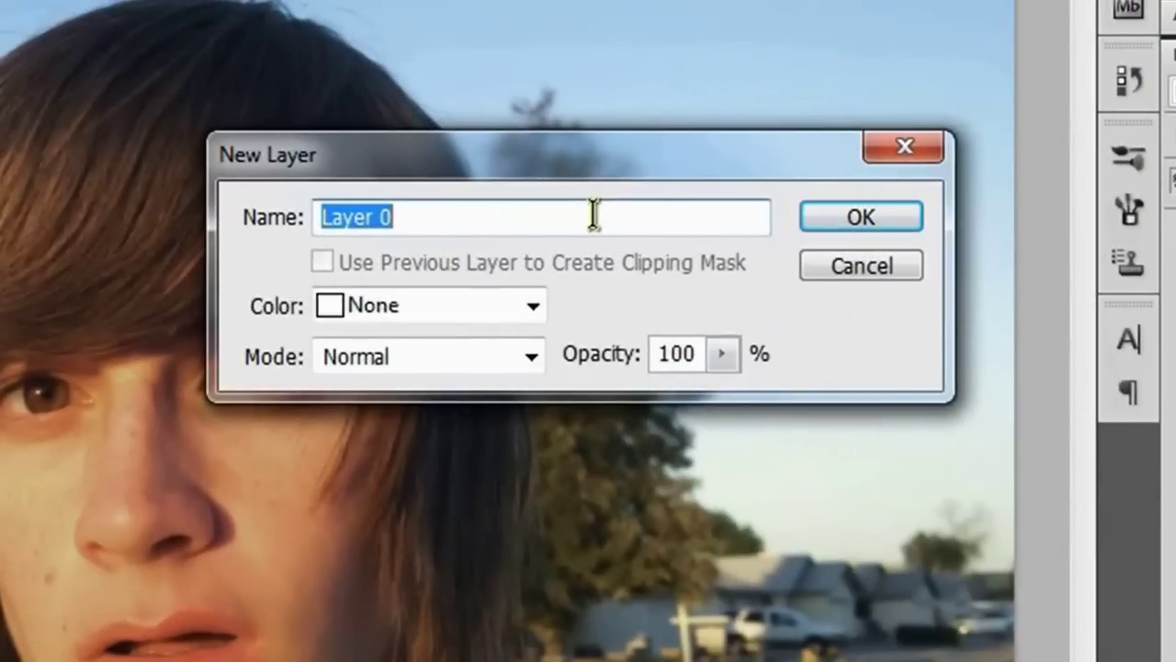
type("Trexten")
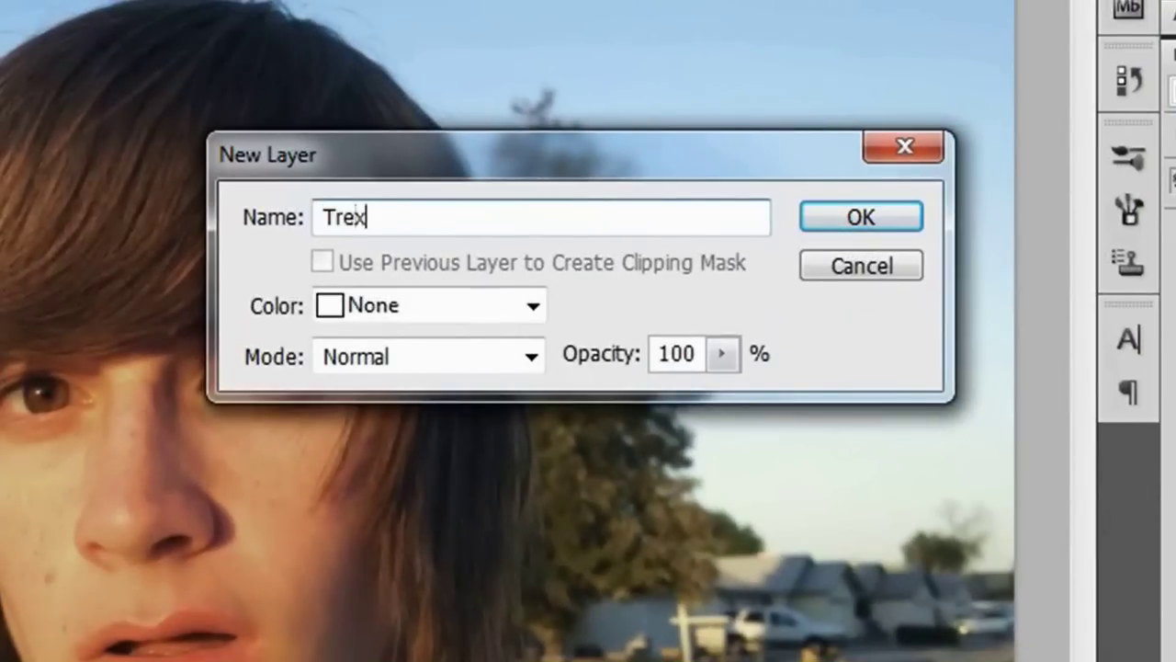
left_click(862, 221)
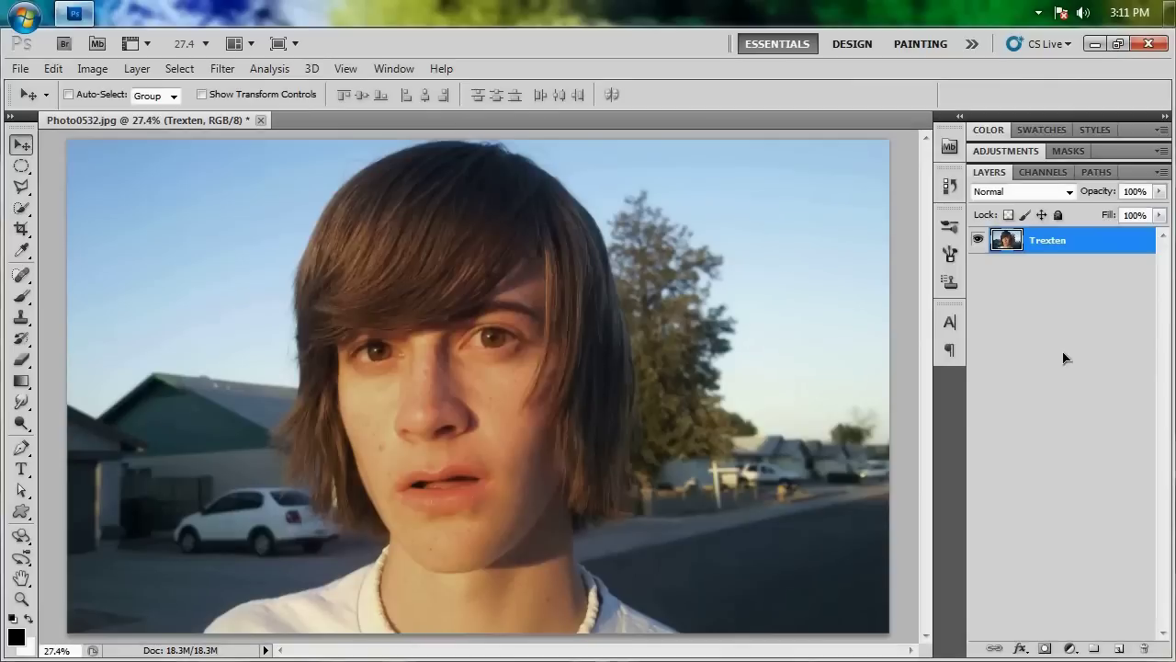
Step: Duplicate Trexten twice to create Trexten copy and Trexten copy 2, then reselect Trexten
key("ctrl+j")
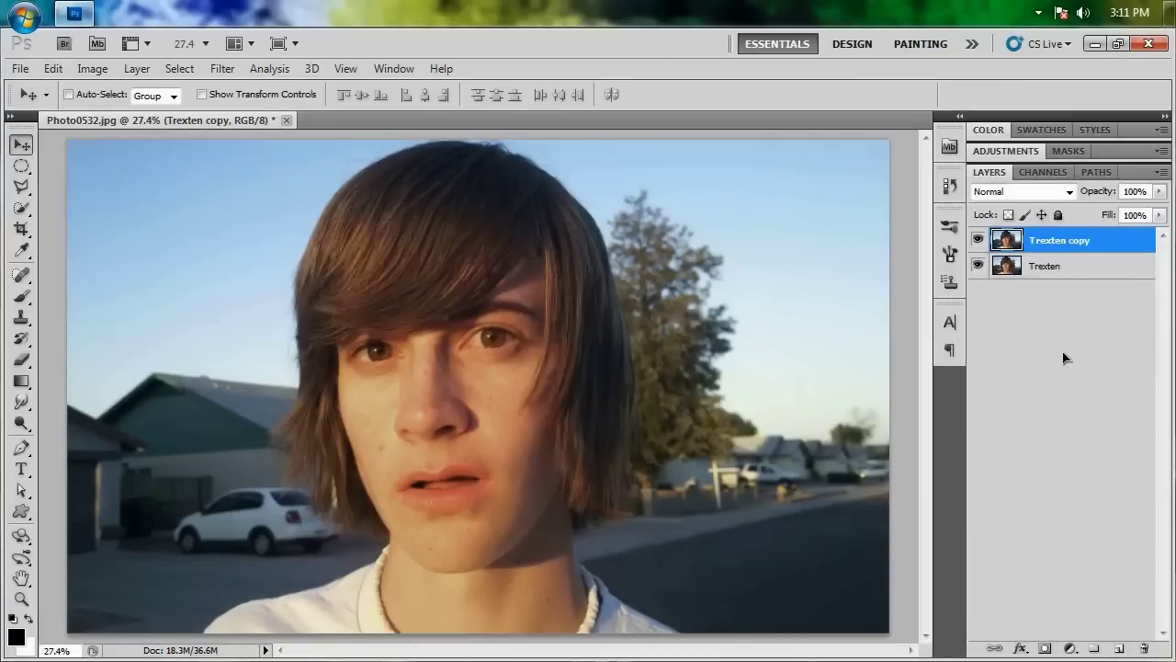
key("ctrl+j")
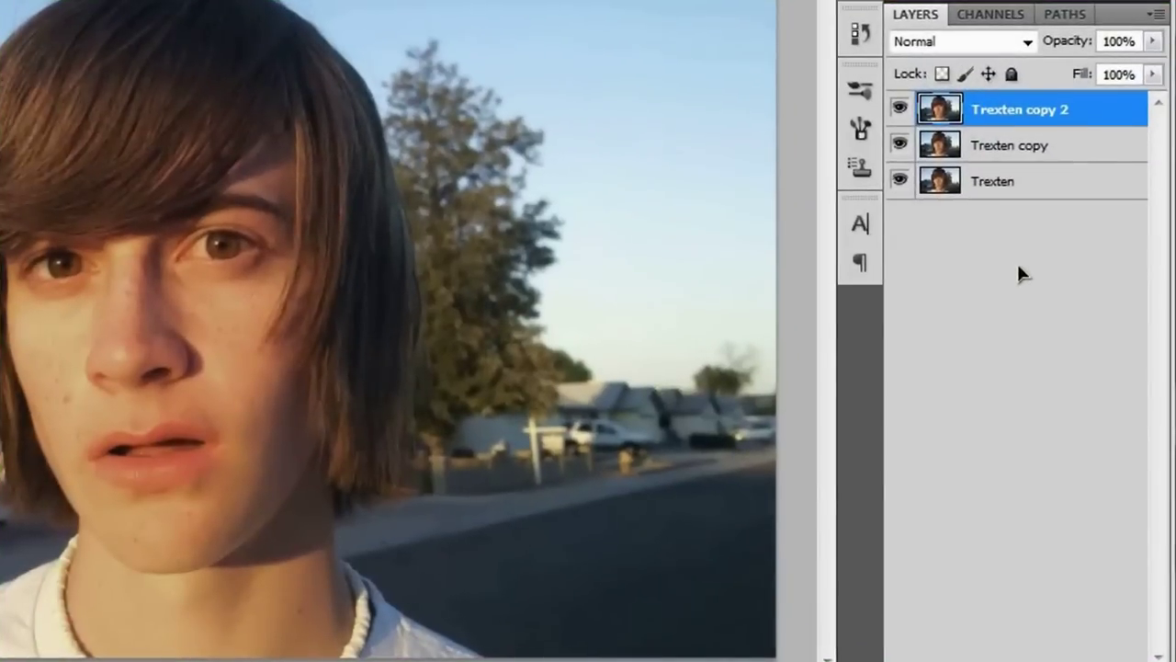
left_click(1028, 193)
left_click(1051, 154)
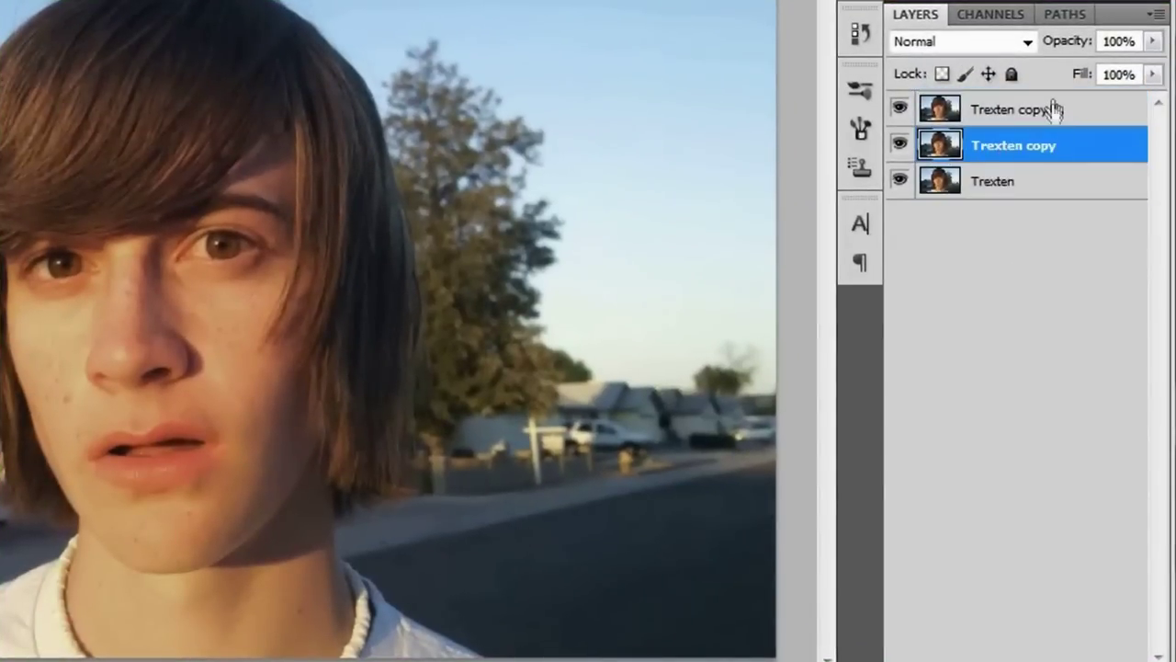
left_click(1054, 109)
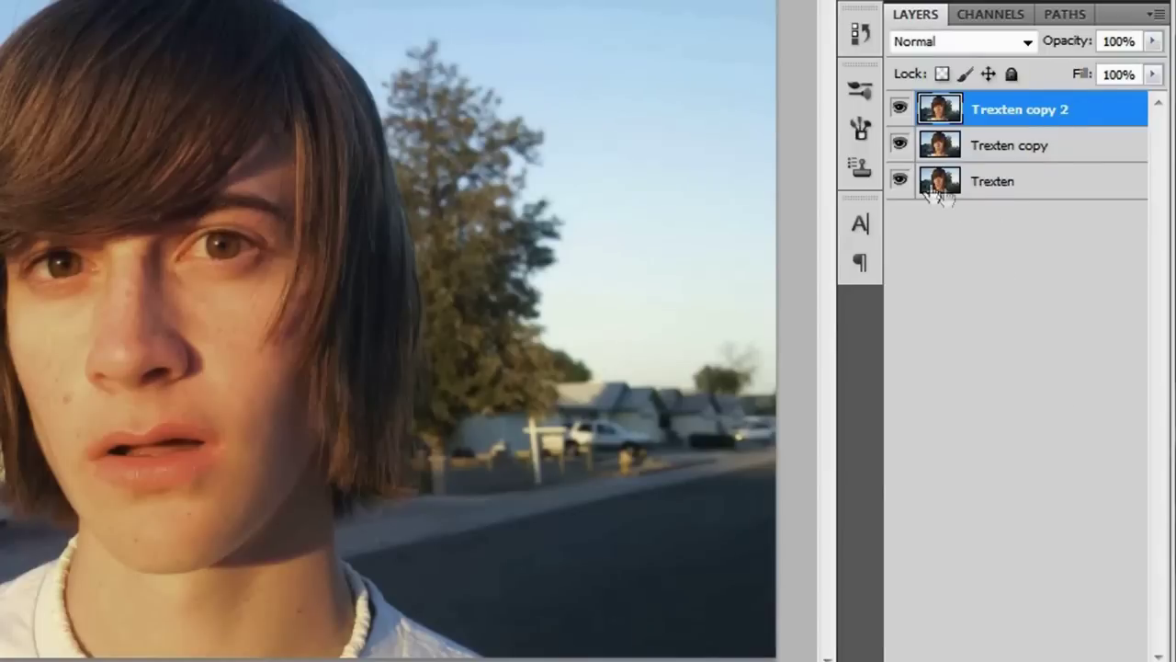
left_click(1064, 189)
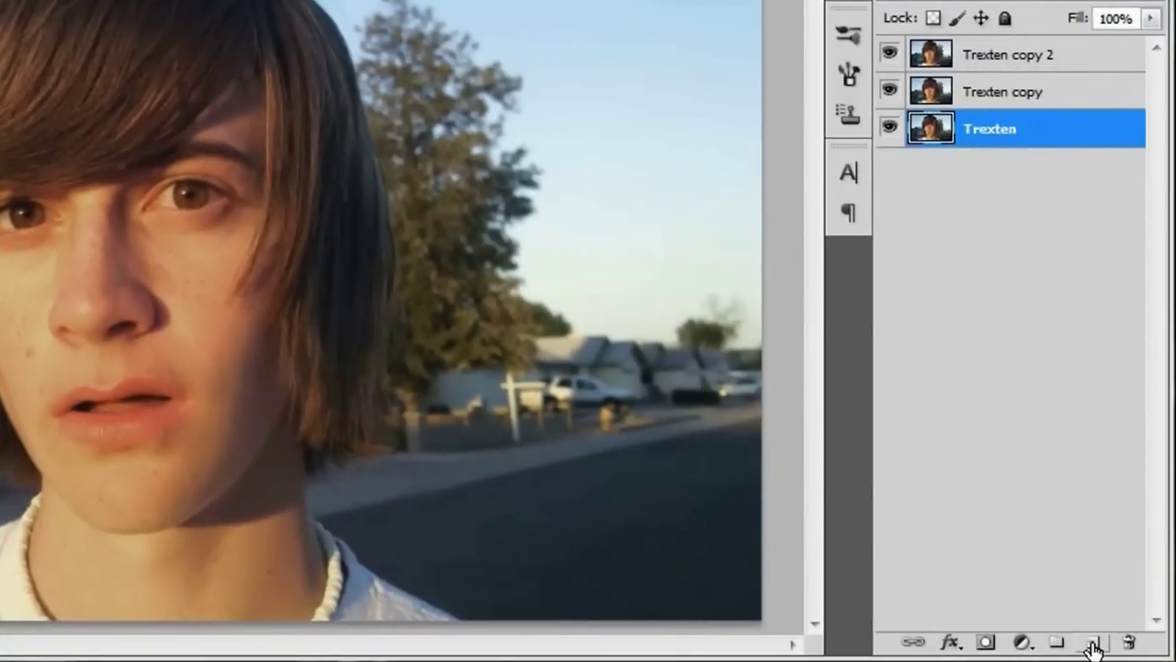
Step: Add a new layer below Trexten and name it White BG
left_click(1094, 644, "ctrl")
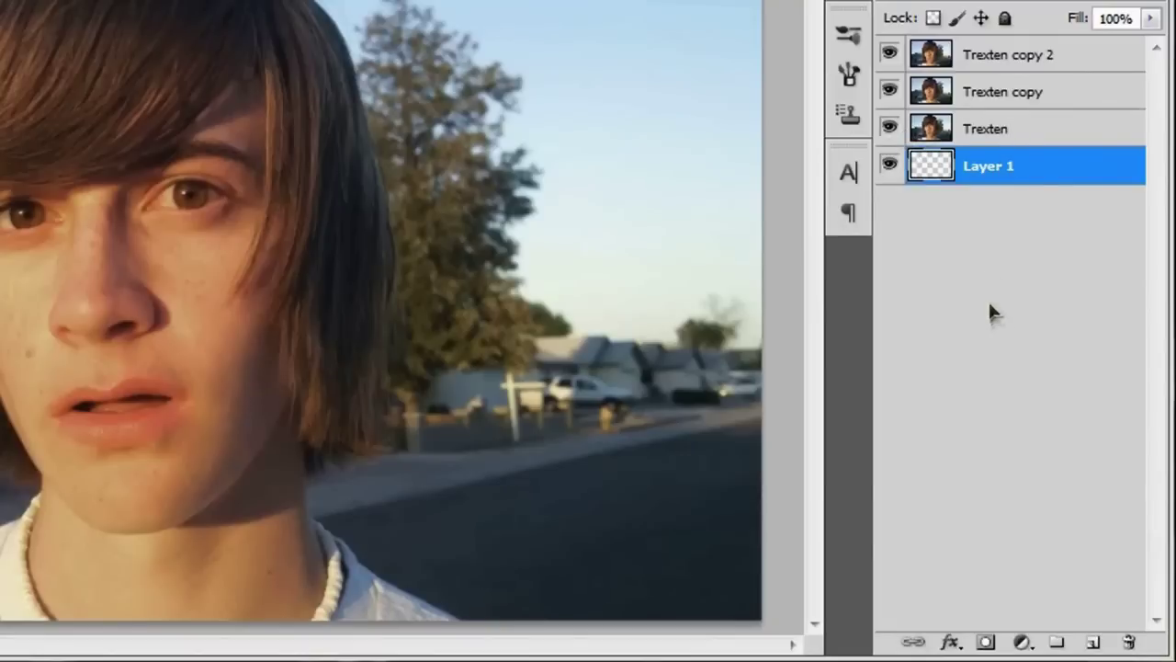
double_click(991, 165)
type("White BG")
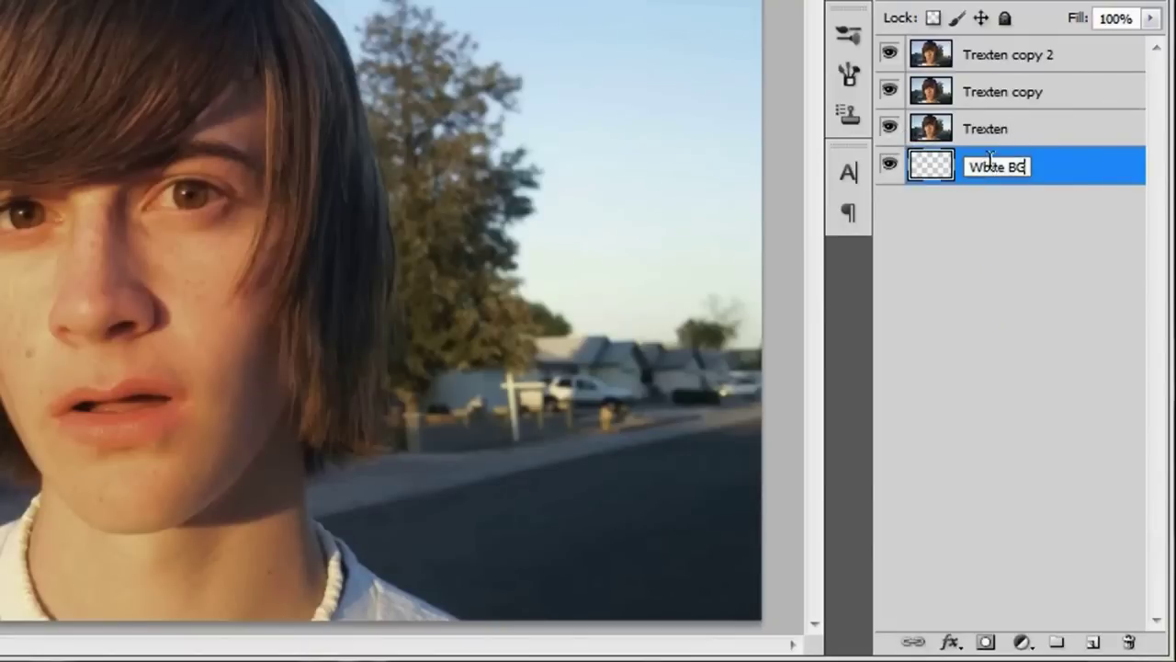
key("Return")
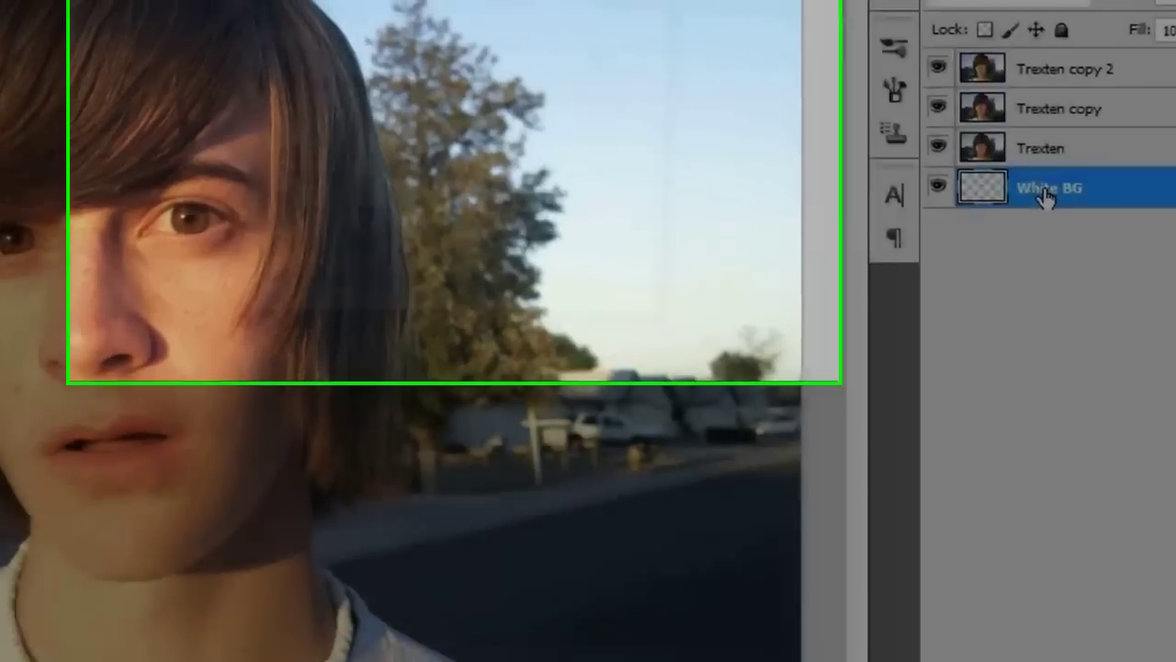
Step: Fill White BG with White at Normal mode and 100% opacity
key("shift+F5")
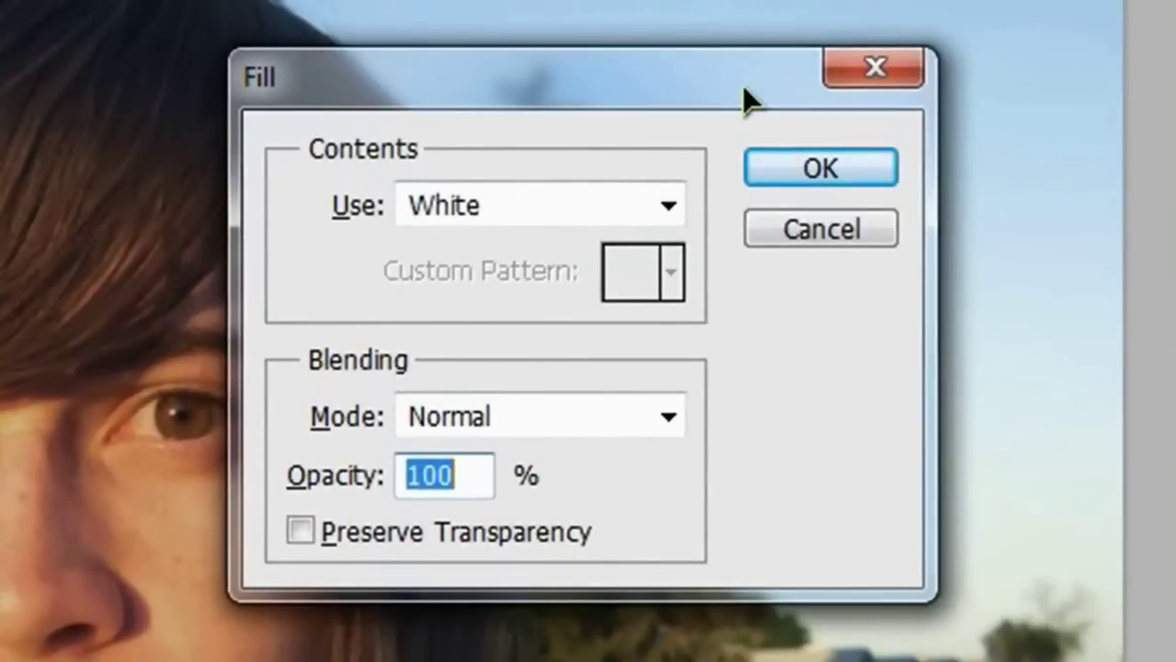
left_click(409, 219)
left_click(454, 602)
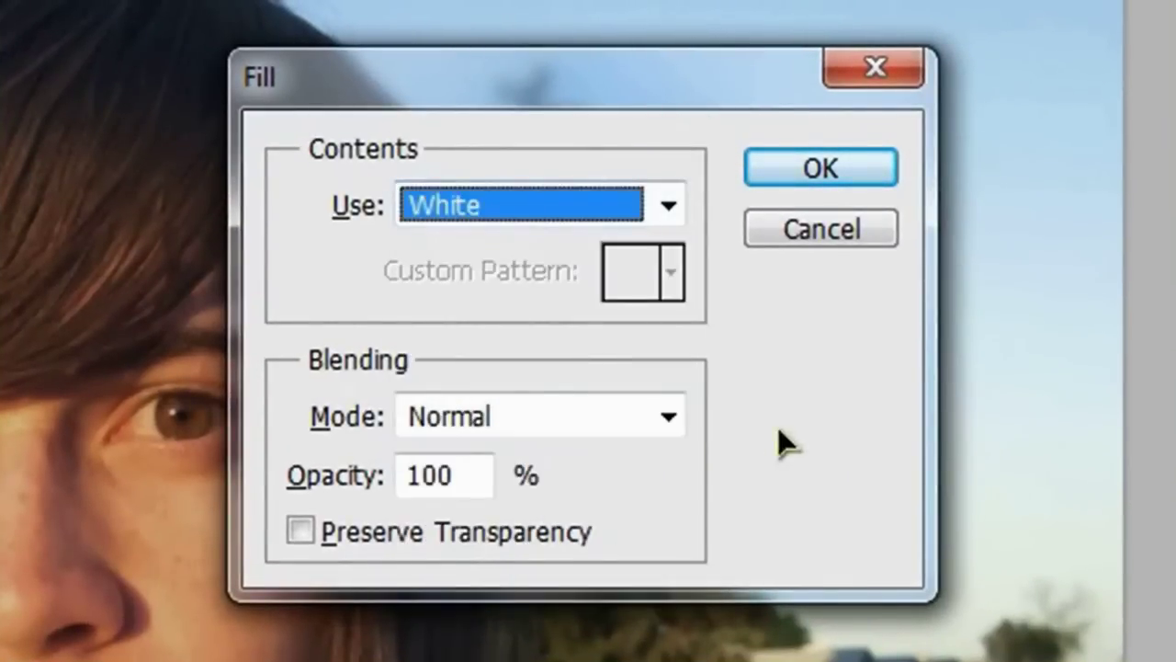
left_click(483, 476)
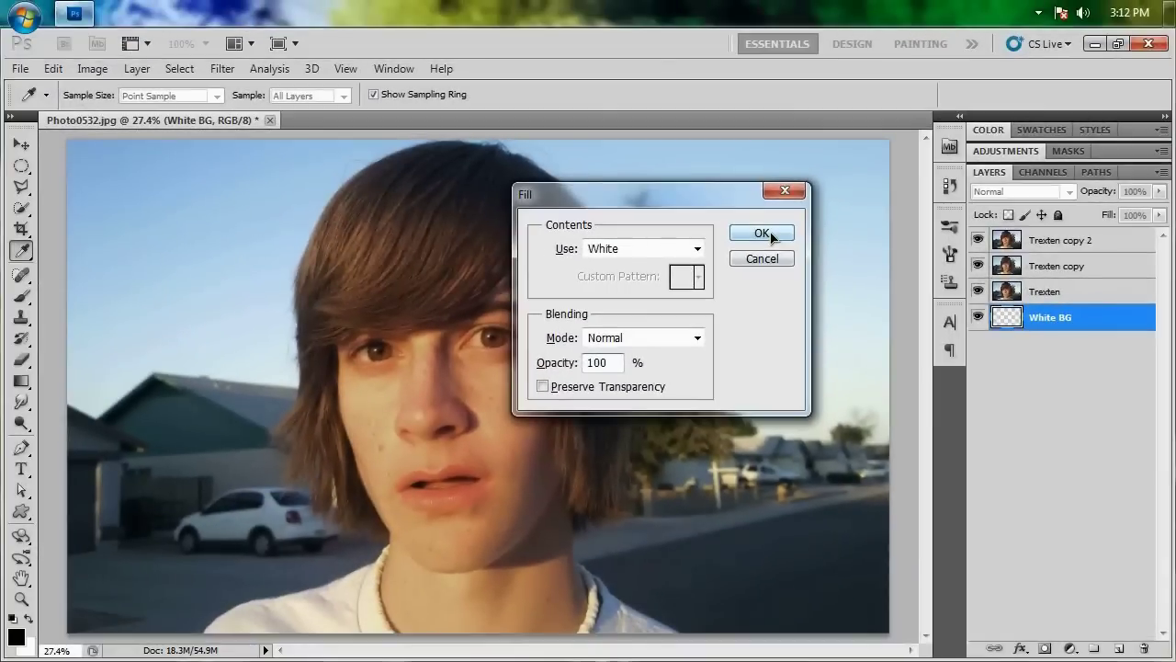
left_click(789, 202)
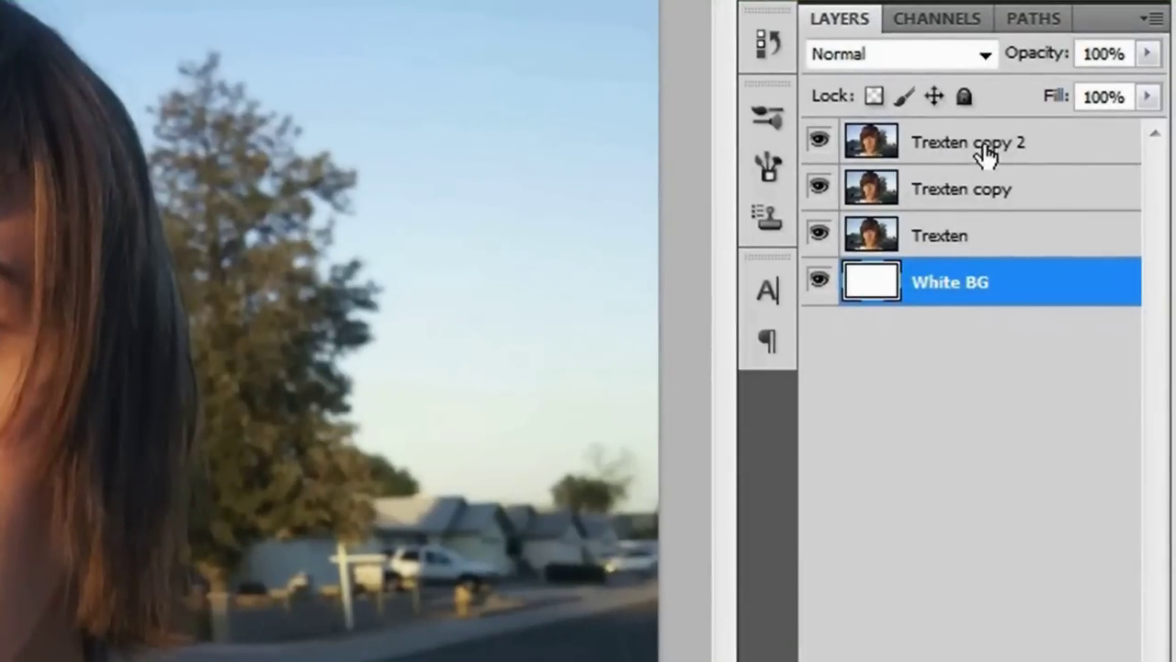
left_click(986, 157)
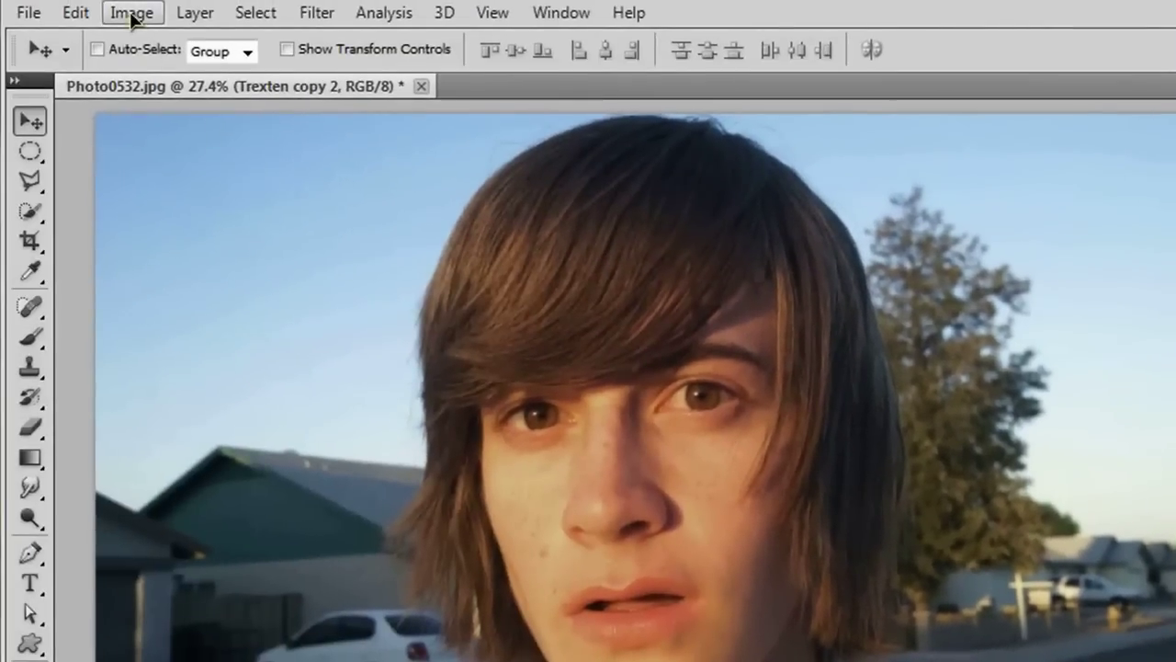
Step: Desaturate Trexten copy 2 and load the RGB channel's luminosity as a selection
left_click(134, 20)
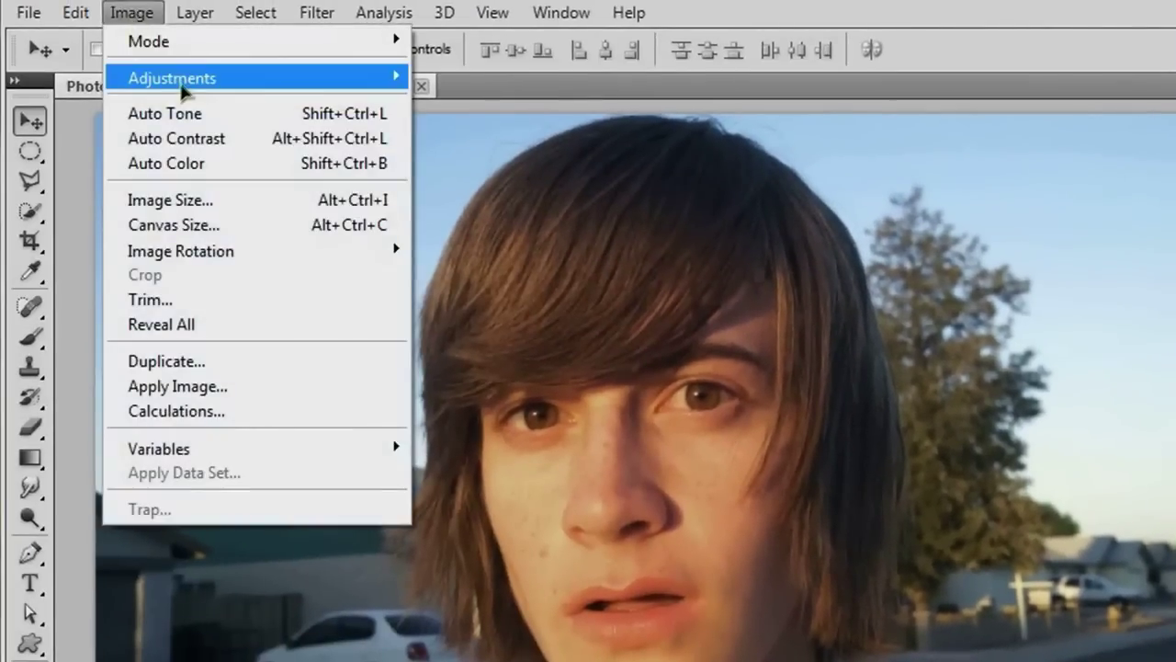
mouse_move(148, 81)
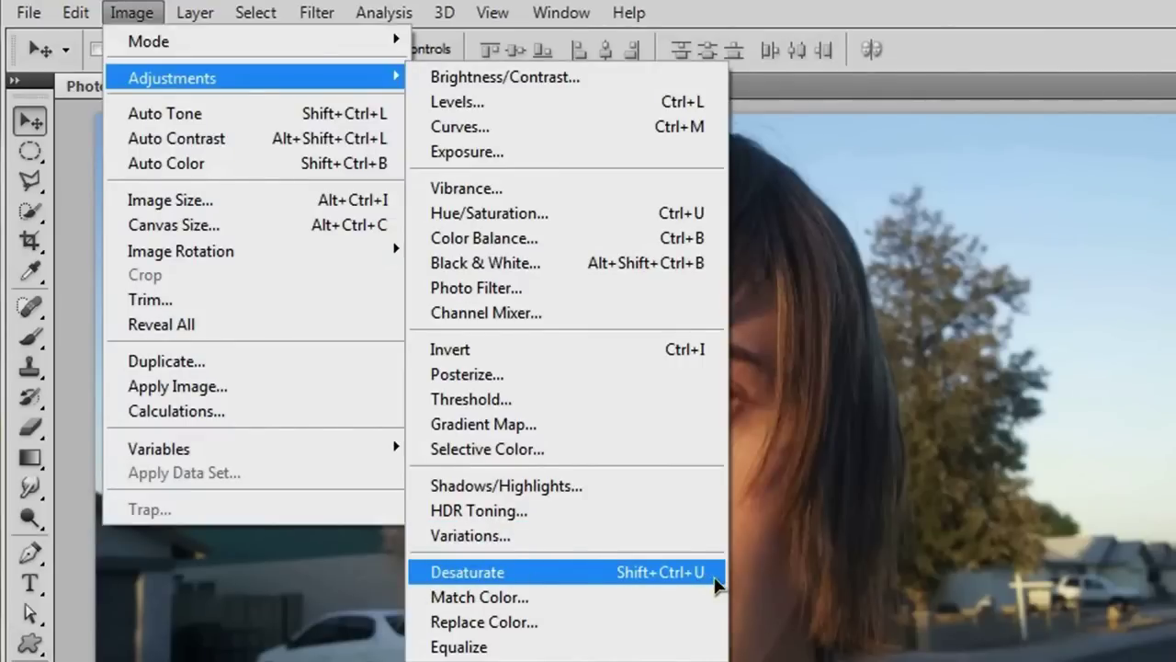
left_click(716, 579)
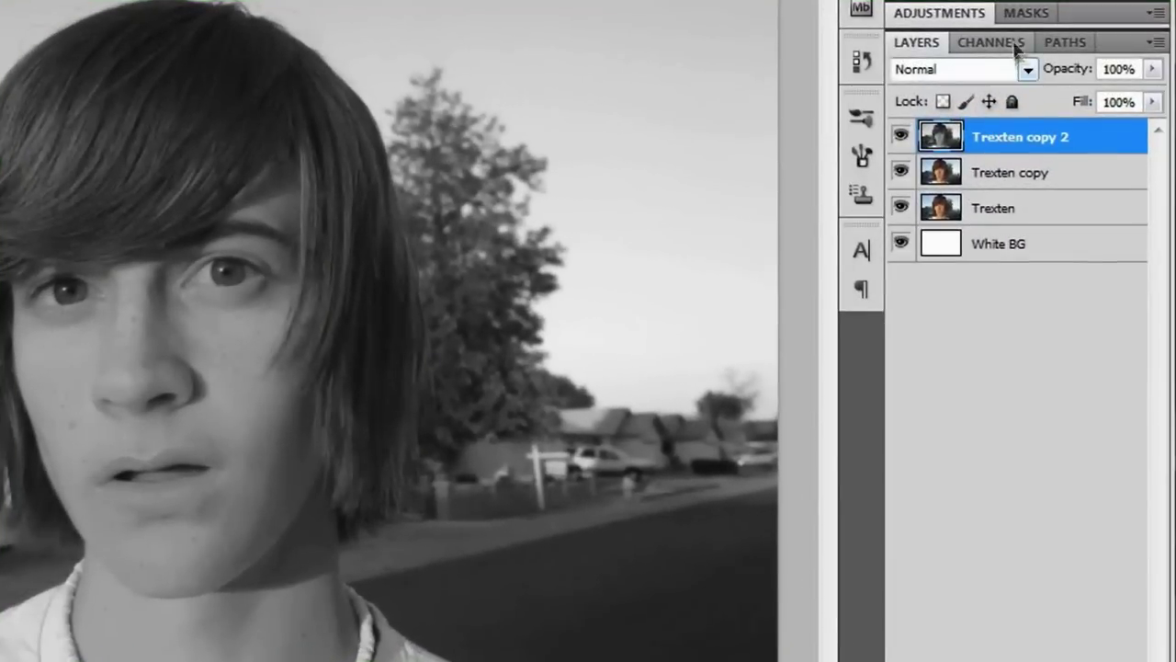
left_click(1042, 175)
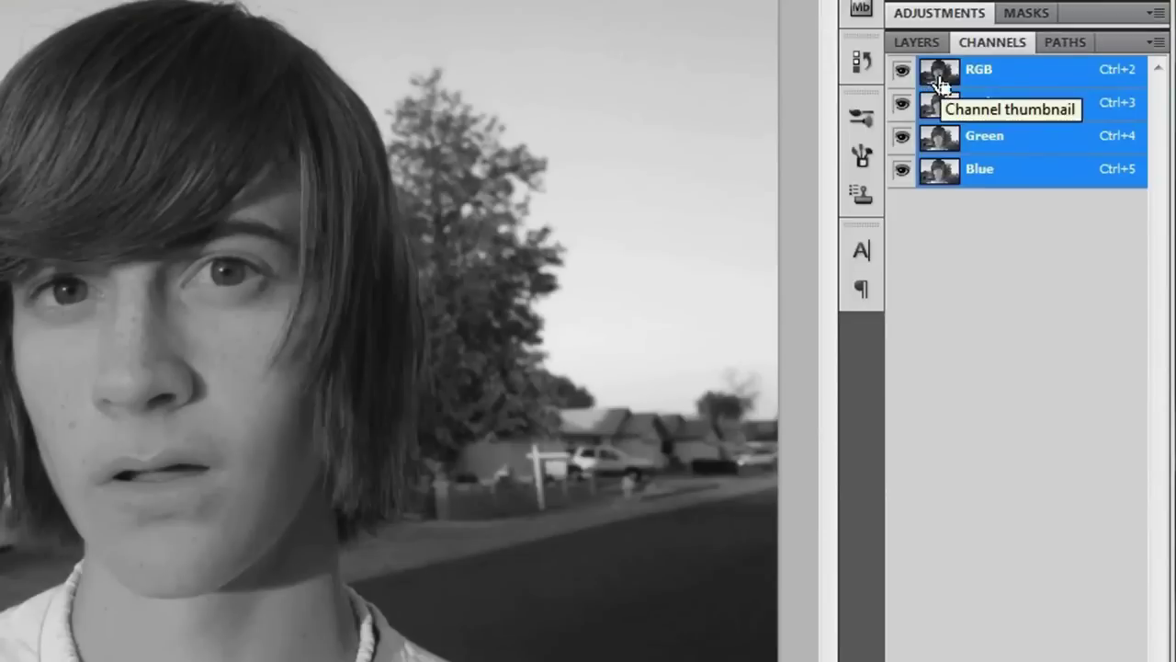
left_click(941, 82, "ctrl")
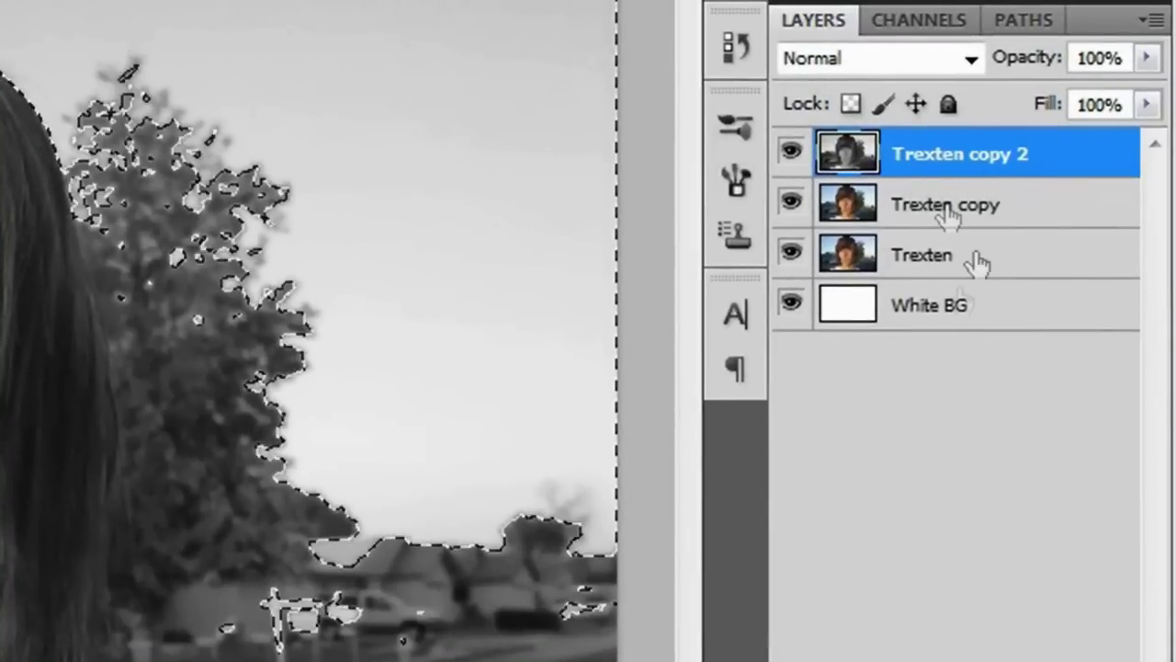
Step: Add a layer mask to Trexten from the selection and set Trexten copy 2 to Overlay
left_click(985, 267)
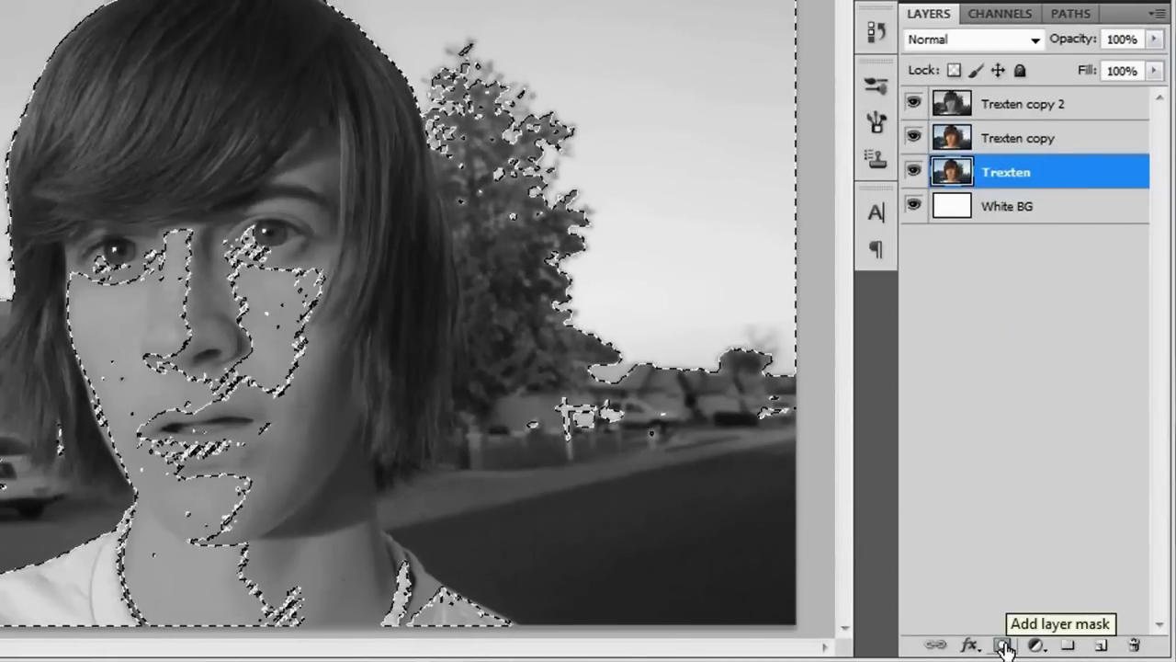
left_click(1004, 645)
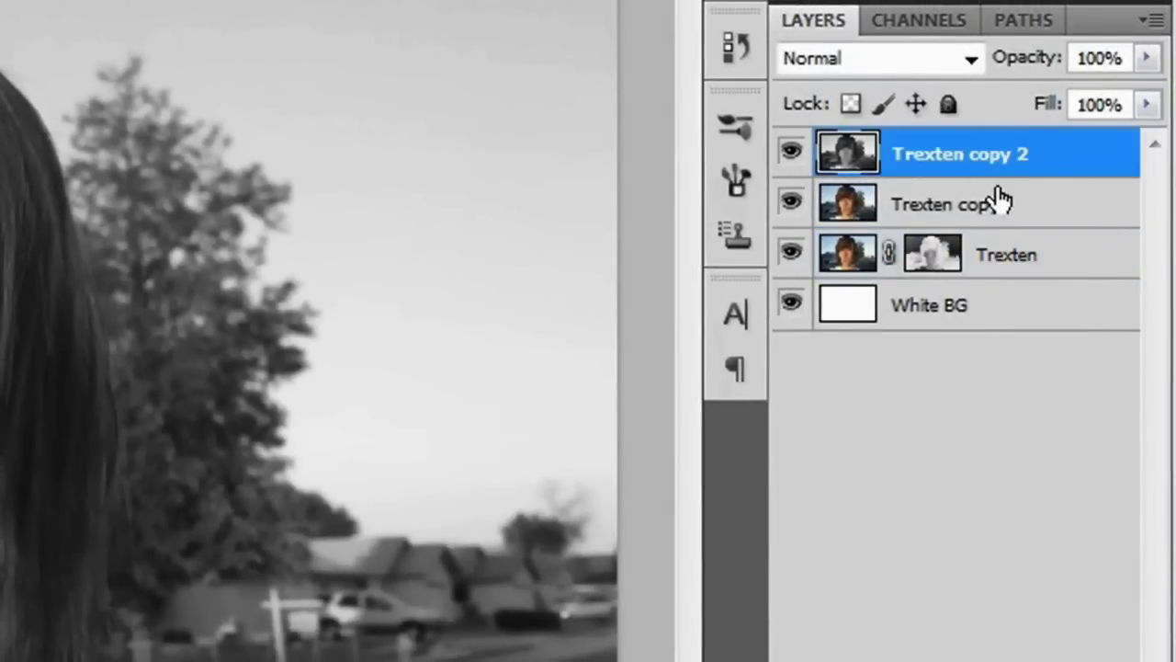
left_click(967, 57)
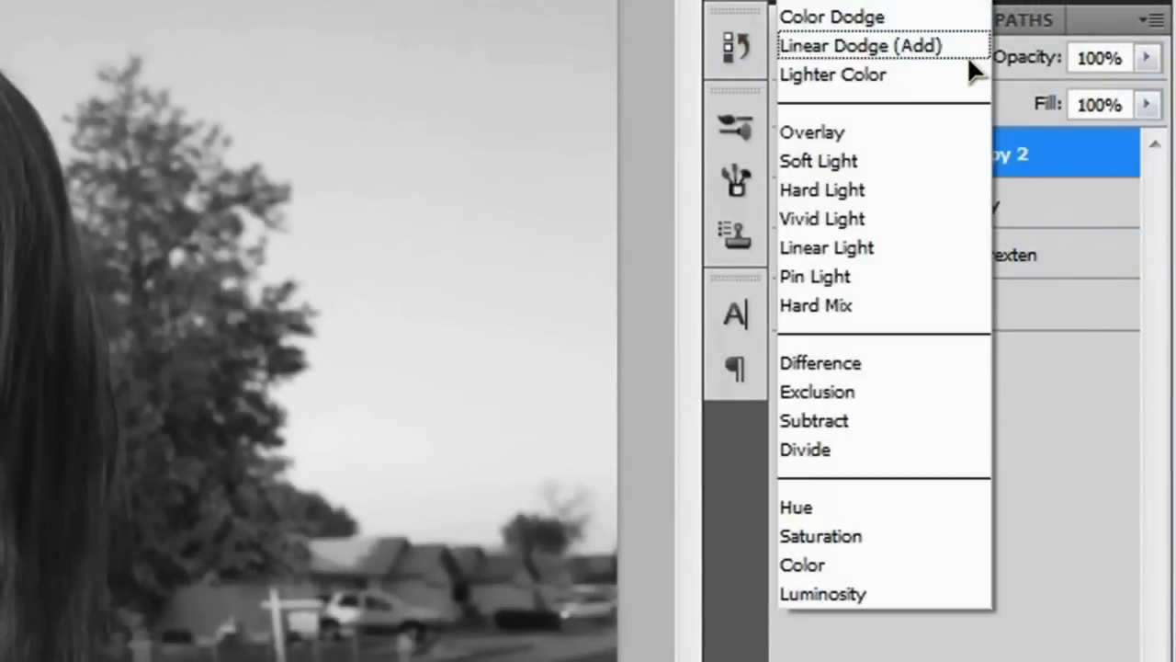
left_click(813, 133)
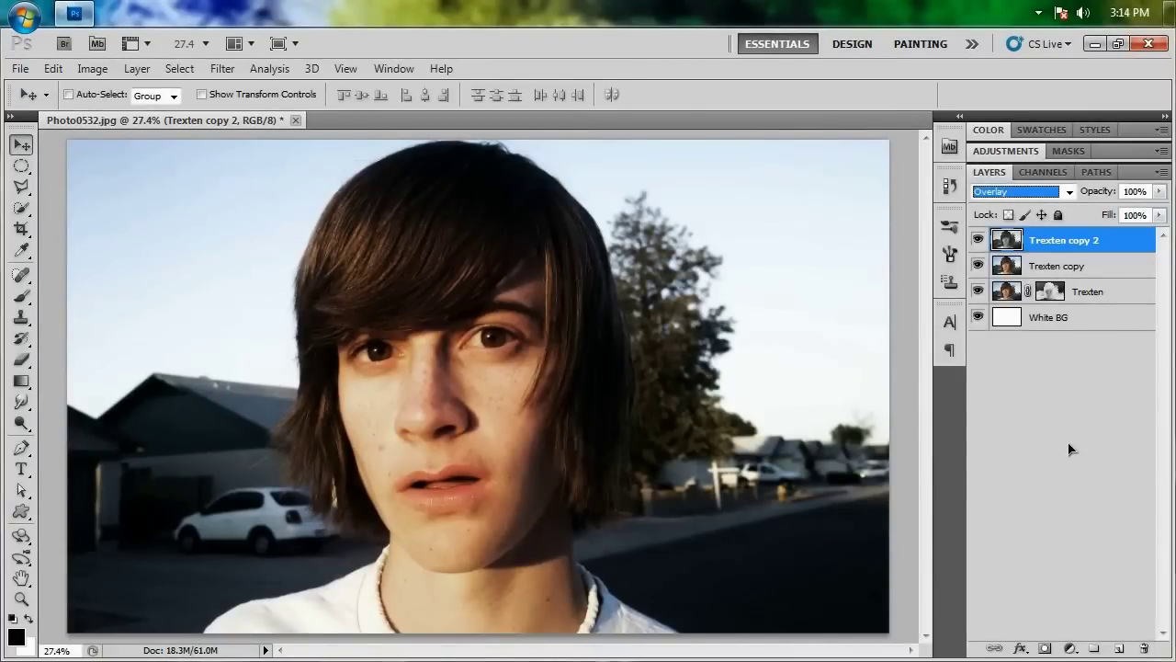
left_click(1010, 292)
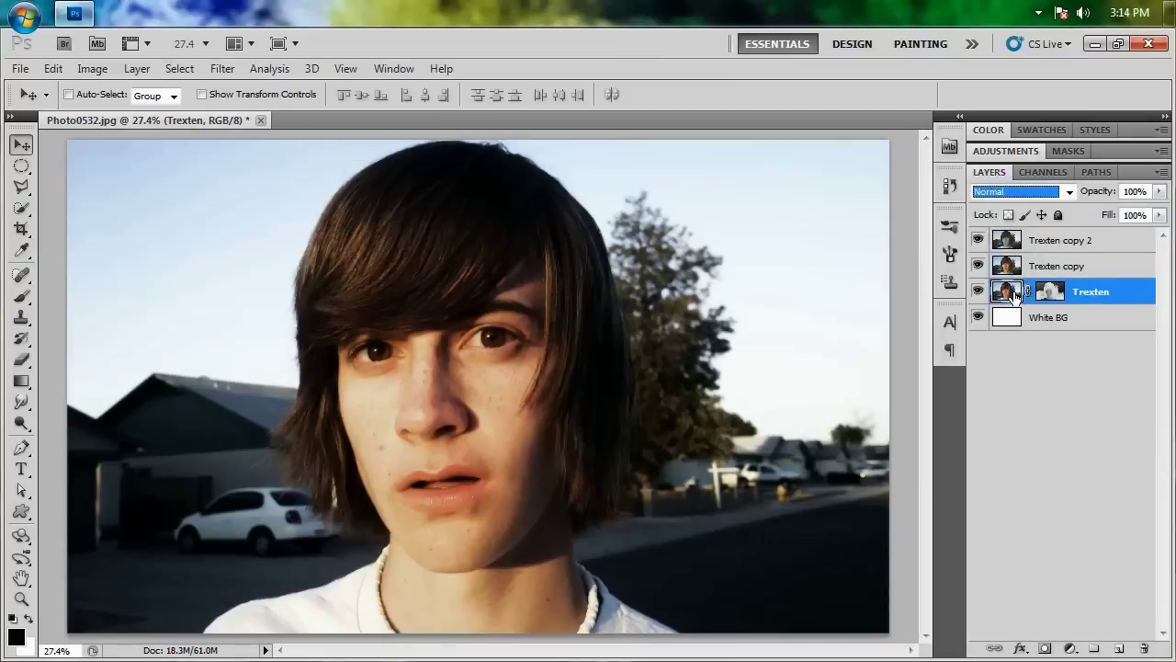
left_click(1080, 269)
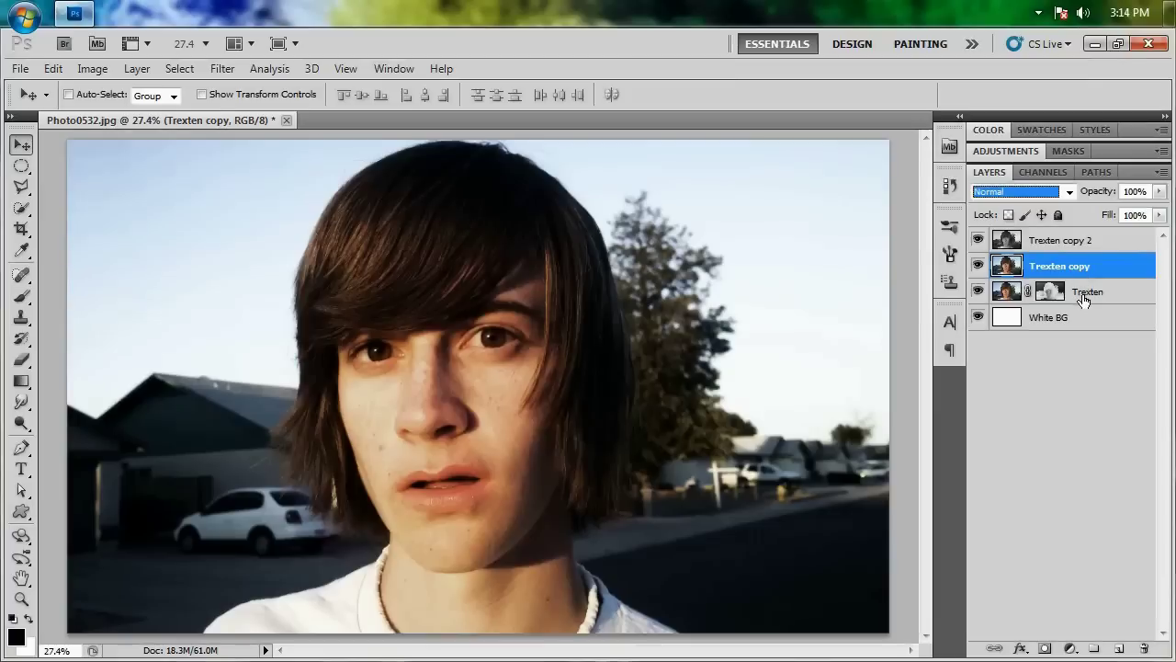
left_click(1085, 295)
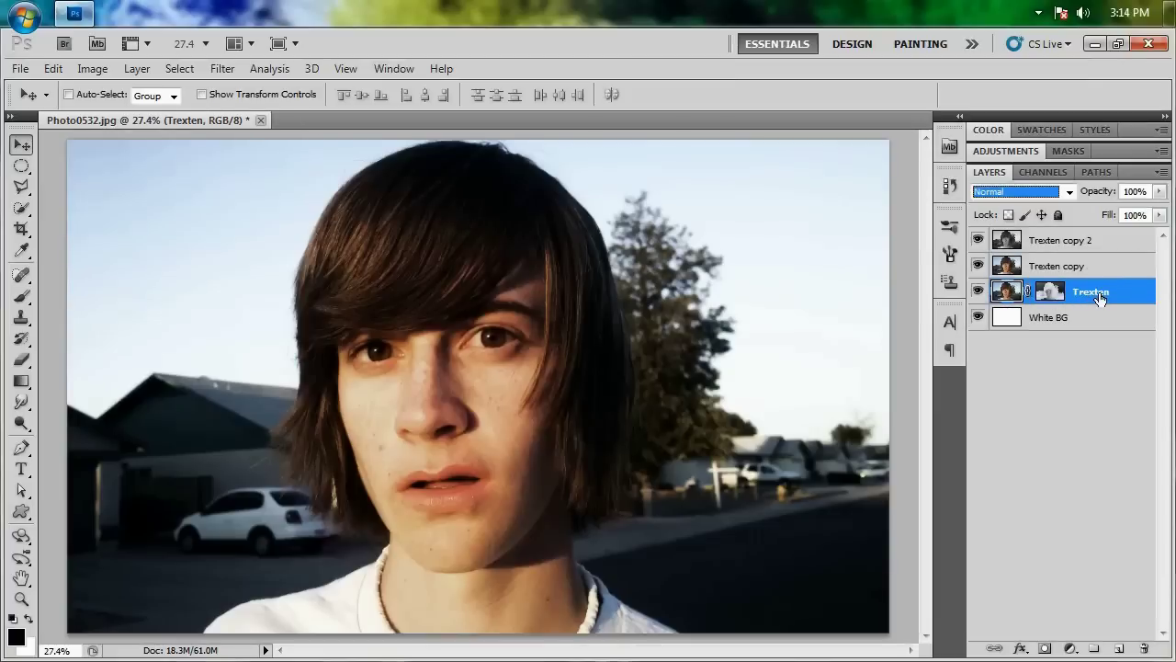
left_click(1011, 322)
left_click(1010, 294)
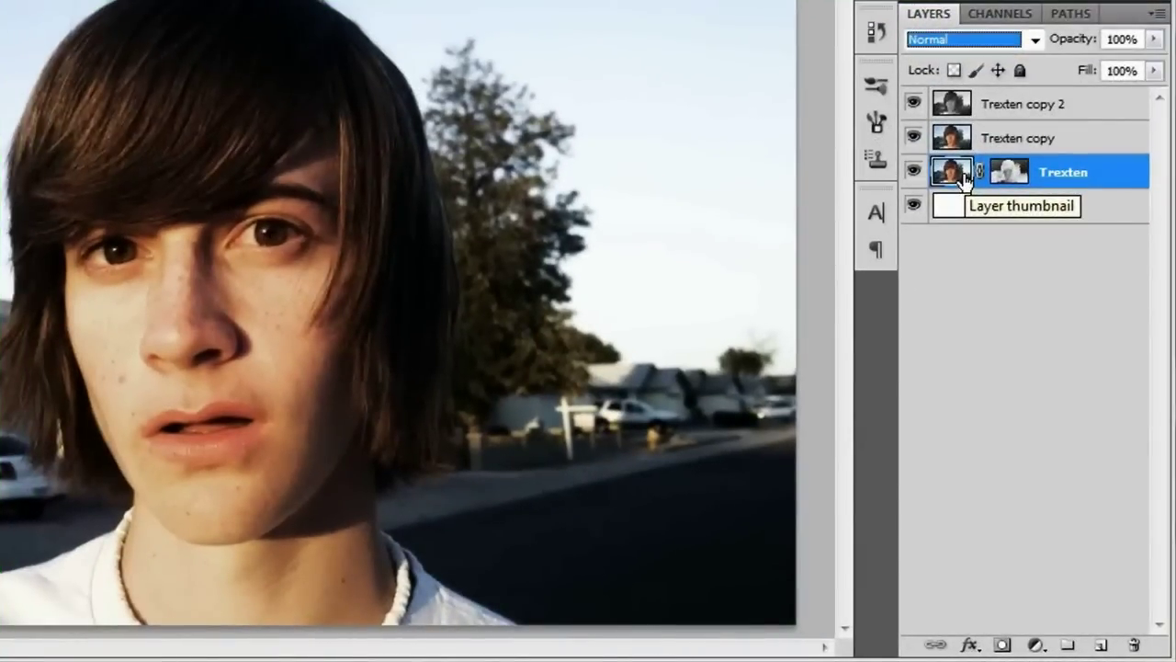
left_click(1035, 138)
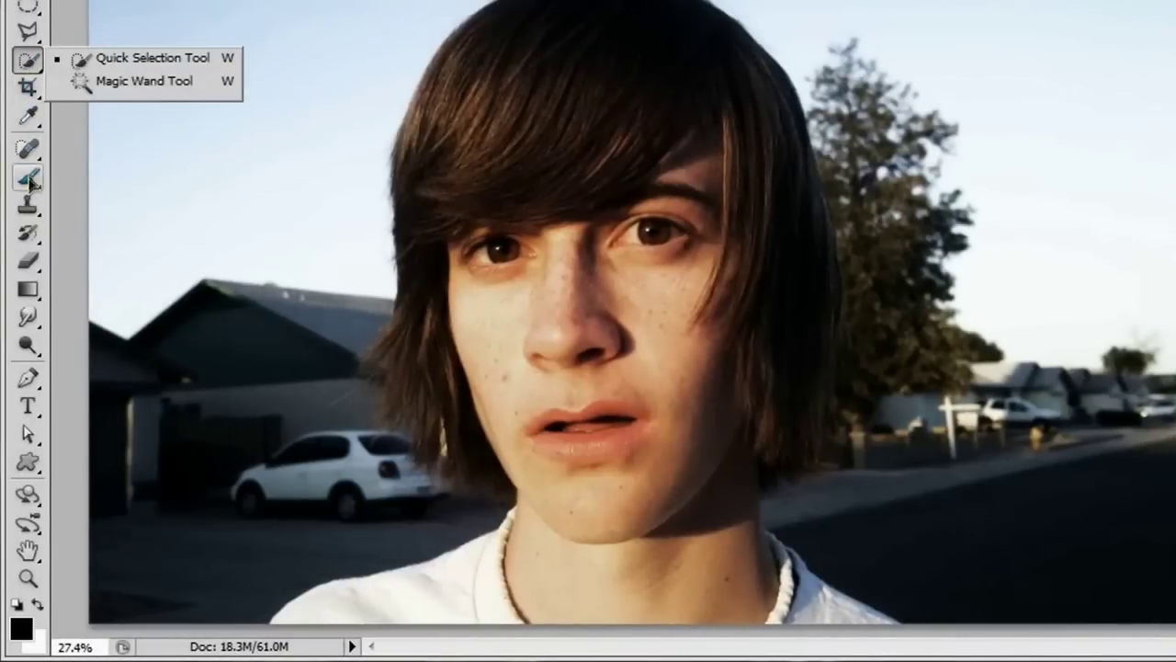
left_click(28, 176)
Step: Paint Trexten copy's mask over chin and neck with a 380 px, 0% hardness brush
left_click(138, 175)
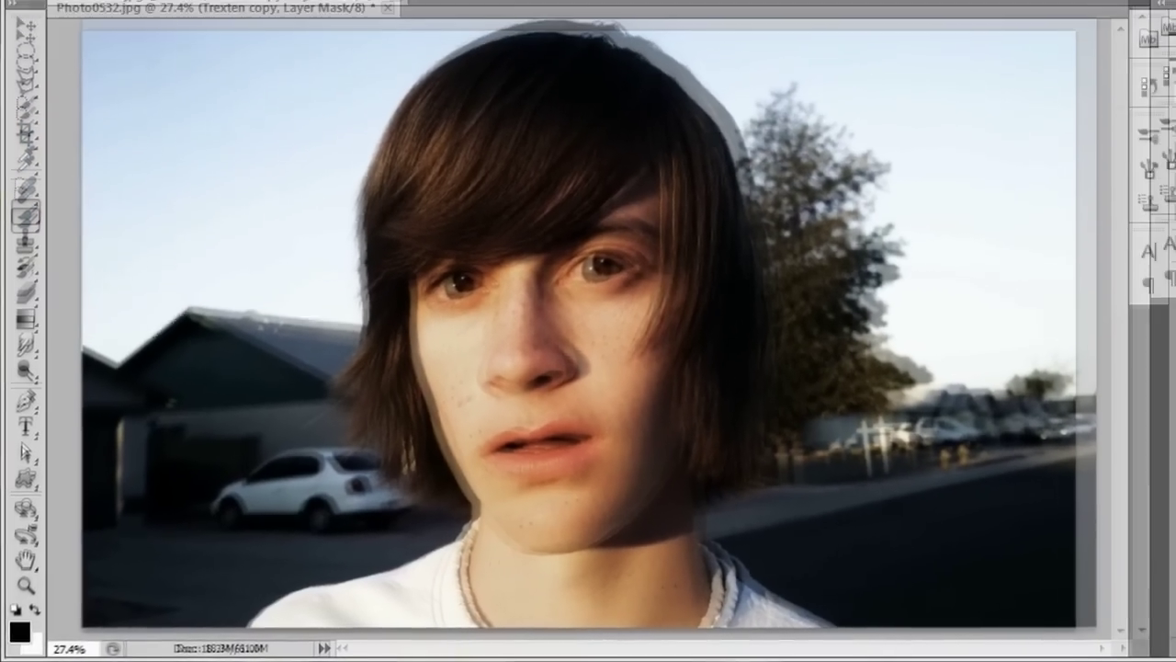
left_click(108, 17)
left_click_drag(60, 75, 84, 75)
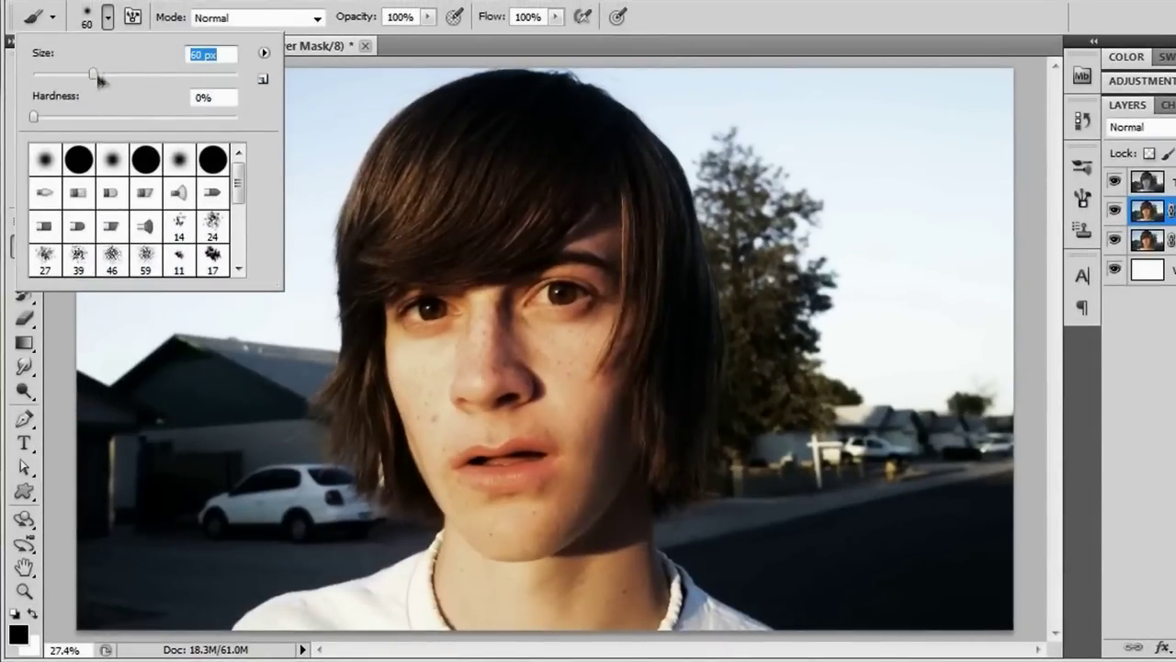
left_click_drag(95, 73, 204, 81)
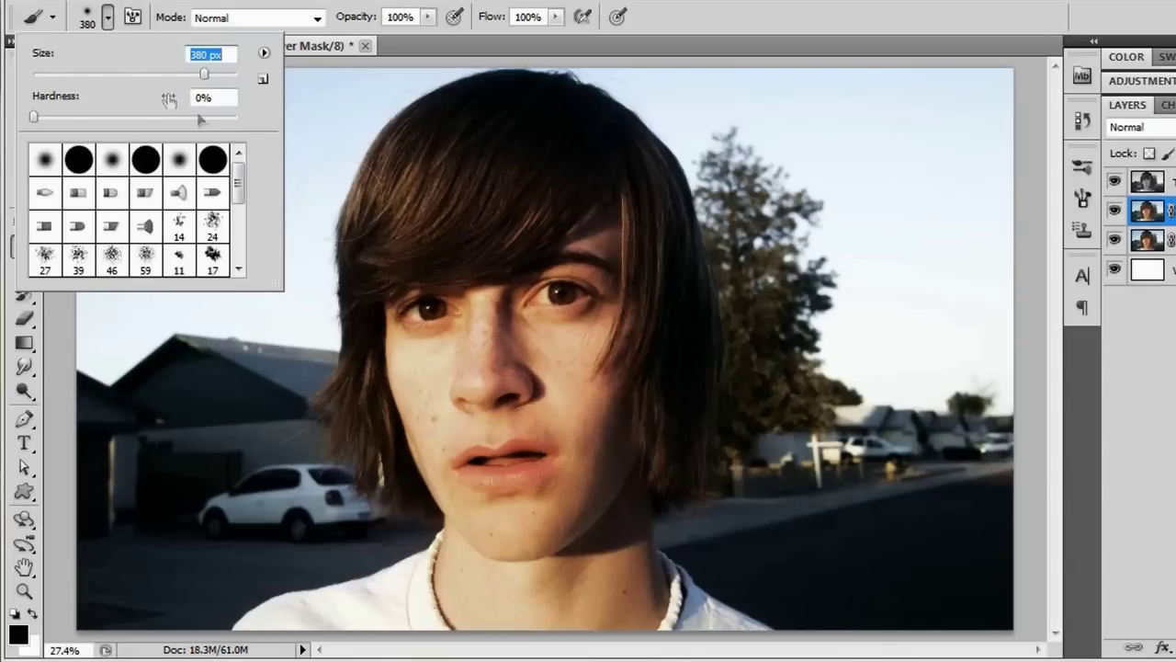
left_click(109, 18)
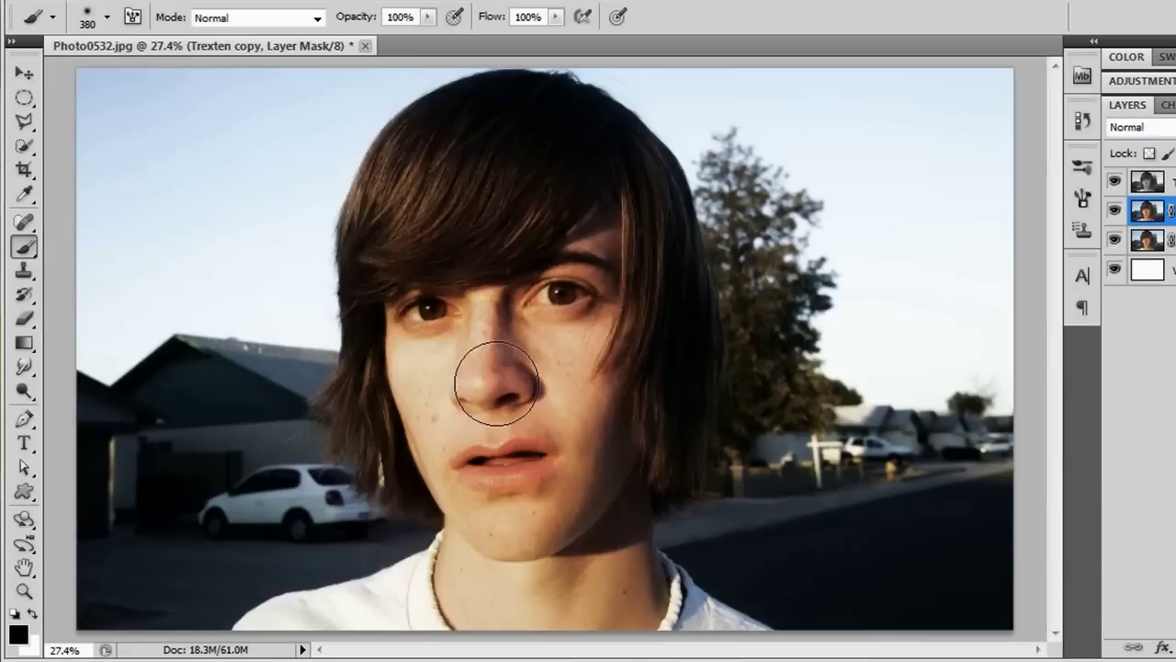
mouse_move(488, 598)
left_mouse_down()
mouse_move(480, 566)
mouse_move(480, 584)
mouse_move(504, 562)
mouse_move(542, 602)
mouse_move(607, 605)
mouse_move(582, 456)
mouse_move(531, 449)
mouse_move(504, 409)
mouse_move(476, 436)
mouse_move(455, 379)
mouse_move(428, 377)
mouse_move(422, 359)
mouse_move(444, 356)
mouse_move(417, 337)
mouse_move(499, 355)
mouse_move(545, 322)
mouse_move(510, 323)
mouse_move(559, 326)
mouse_move(596, 289)
mouse_move(602, 238)
mouse_move(570, 299)
mouse_move(556, 425)
mouse_move(575, 324)
mouse_move(572, 460)
mouse_move(582, 444)
mouse_move(585, 453)
mouse_move(562, 301)
mouse_move(428, 334)
mouse_move(466, 462)
mouse_move(515, 538)
mouse_move(502, 579)
mouse_move(488, 582)
mouse_move(492, 604)
mouse_move(566, 613)
mouse_move(622, 595)
mouse_move(603, 606)
mouse_move(620, 587)
mouse_move(576, 573)
mouse_move(554, 494)
mouse_move(516, 478)
mouse_move(539, 499)
left_mouse_up()
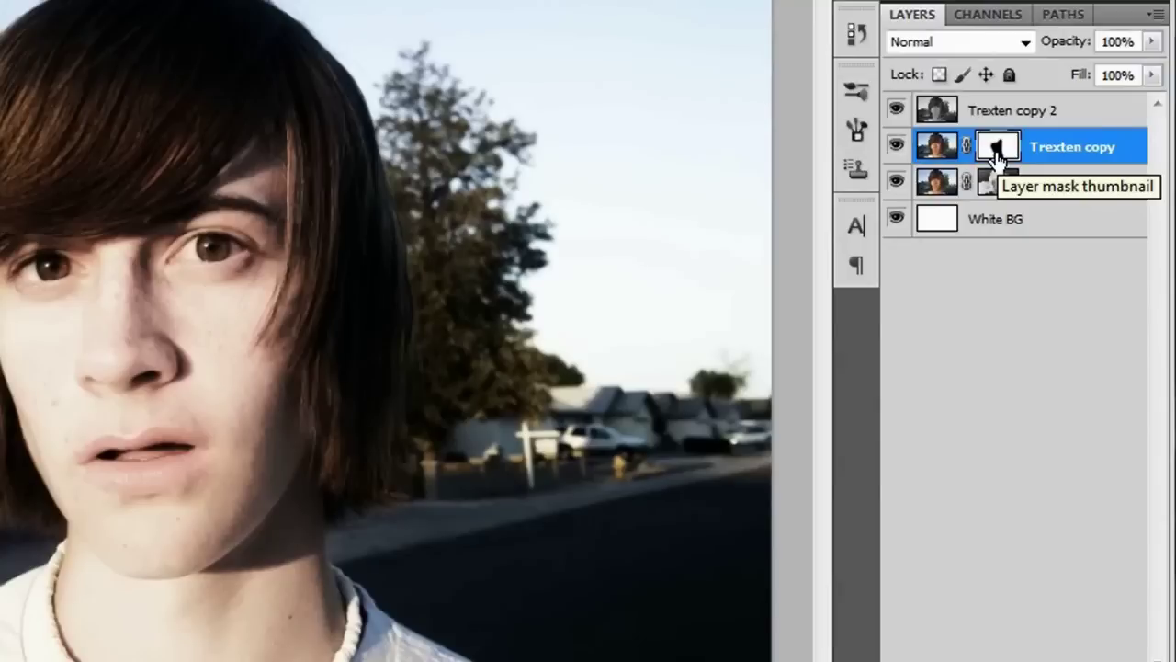
Step: Refine Trexten copy's layer mask along the hair, then fit the whole photo on screen
left_click(1006, 187)
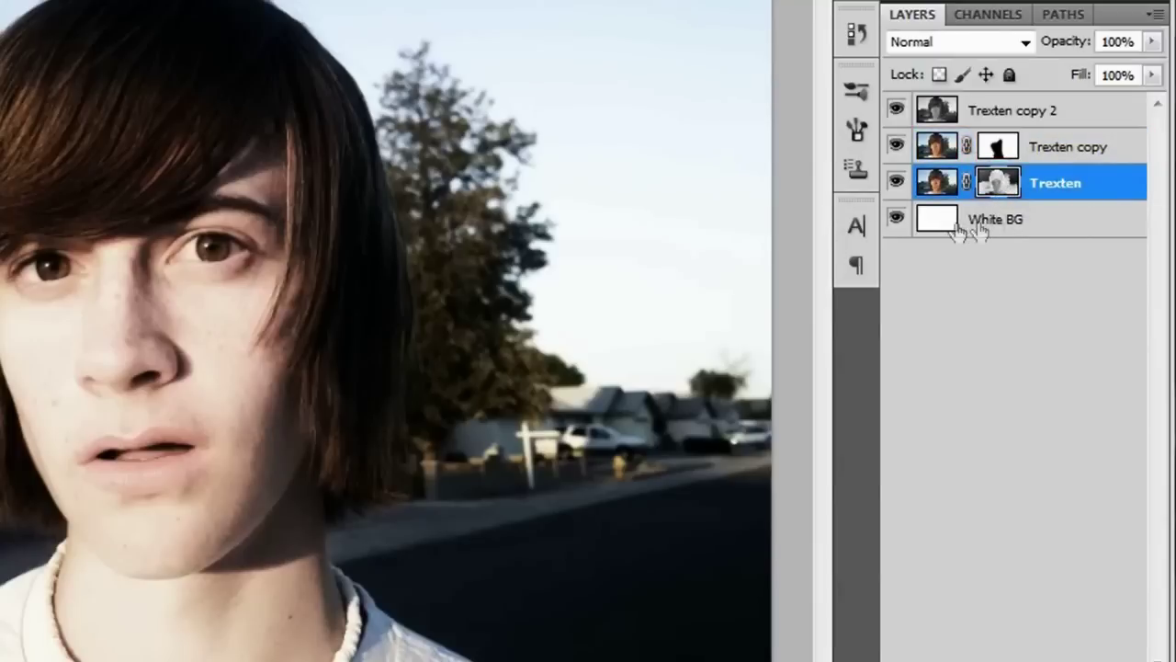
left_click(1008, 228)
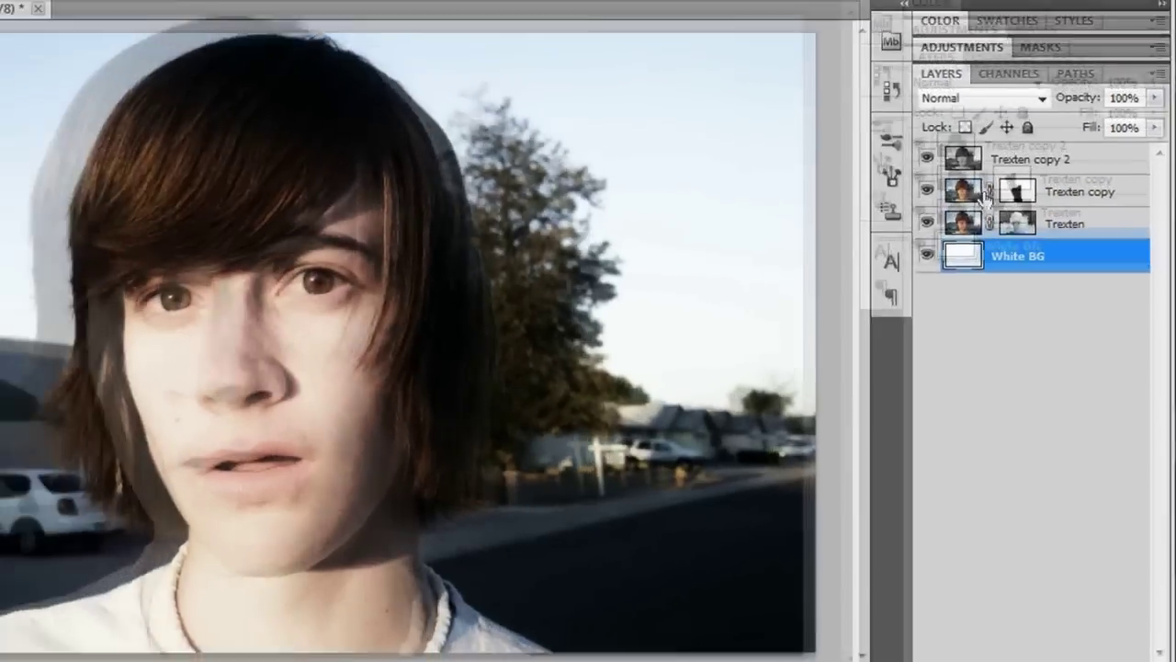
left_click(937, 147)
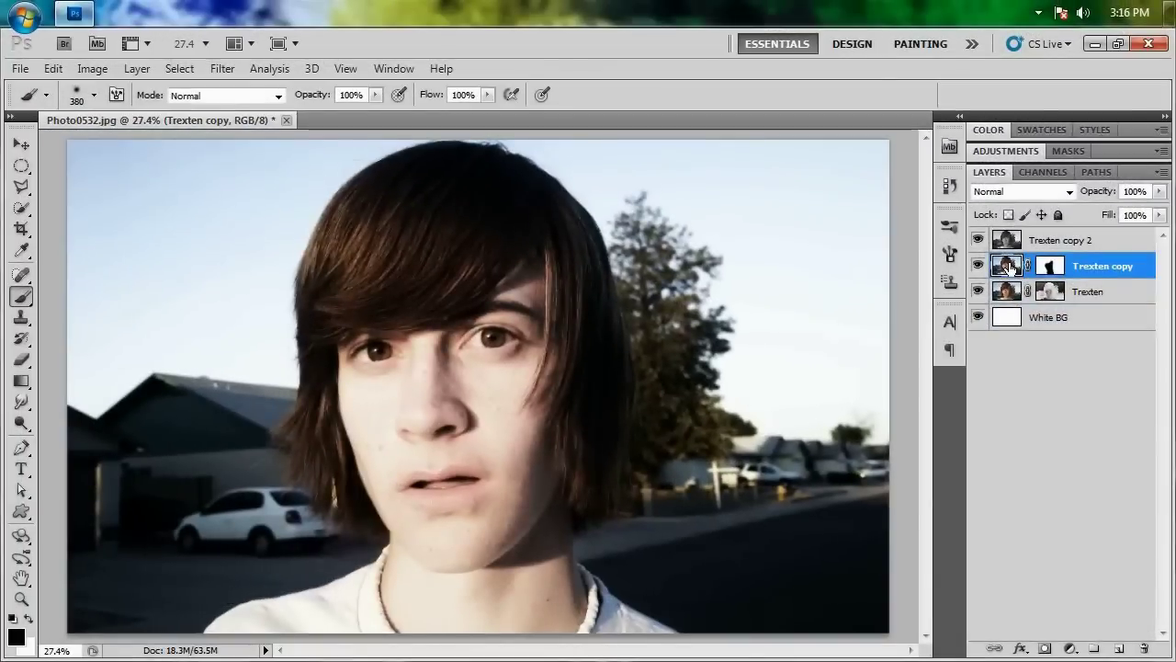
left_click(1049, 266)
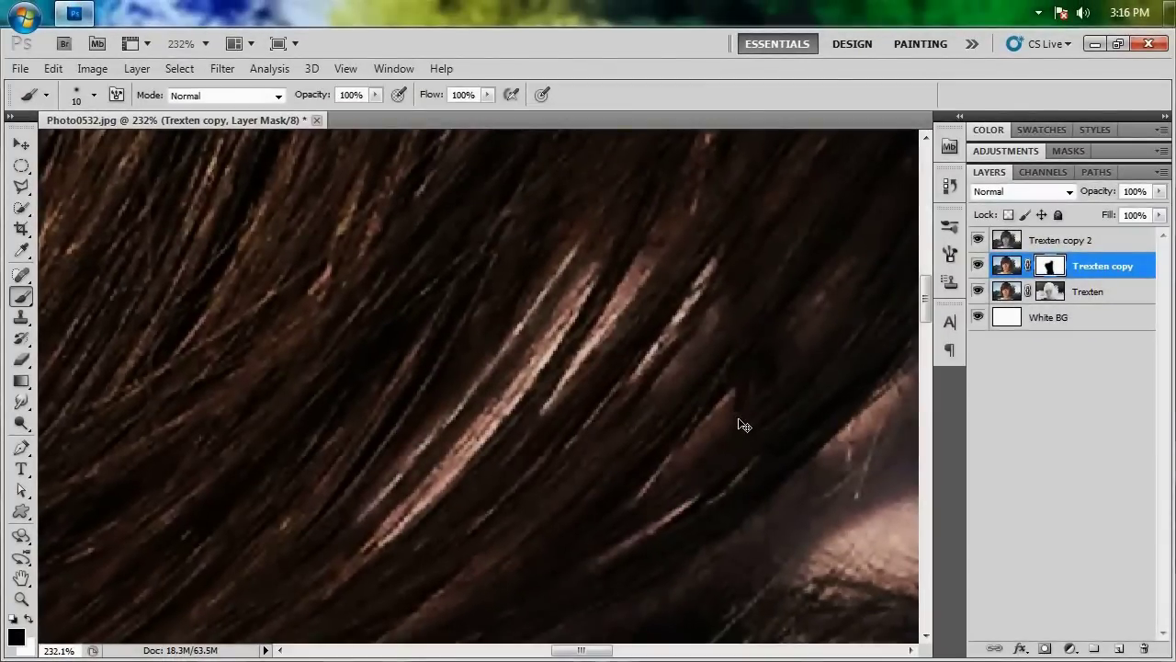
key("ctrl+0")
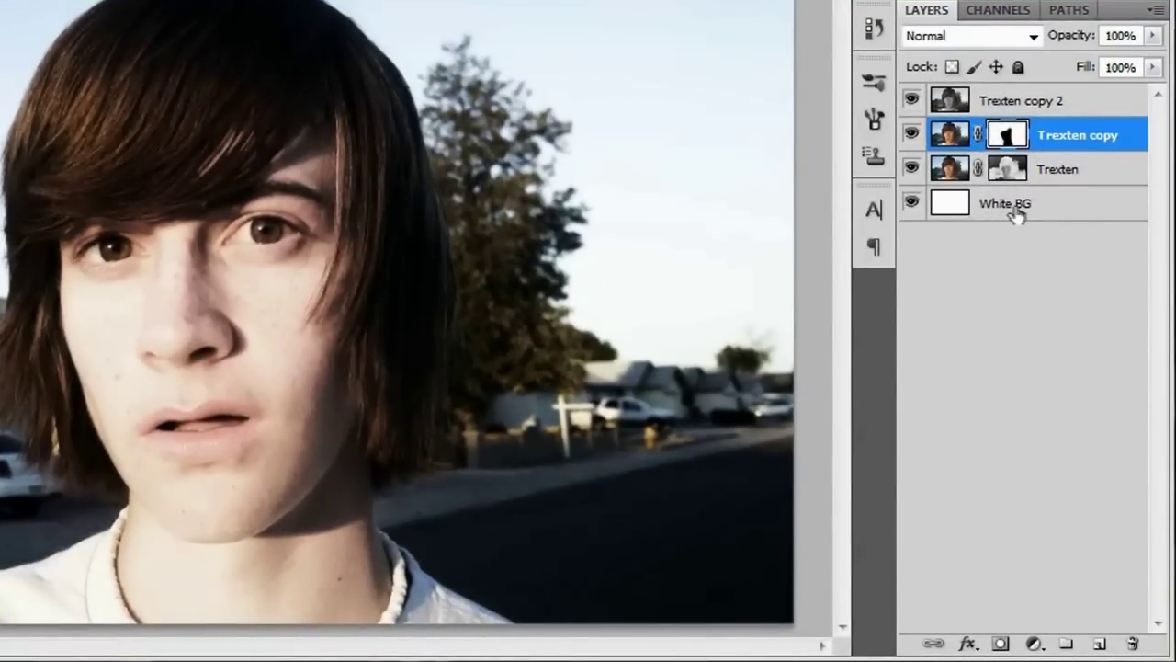
left_click(1015, 212)
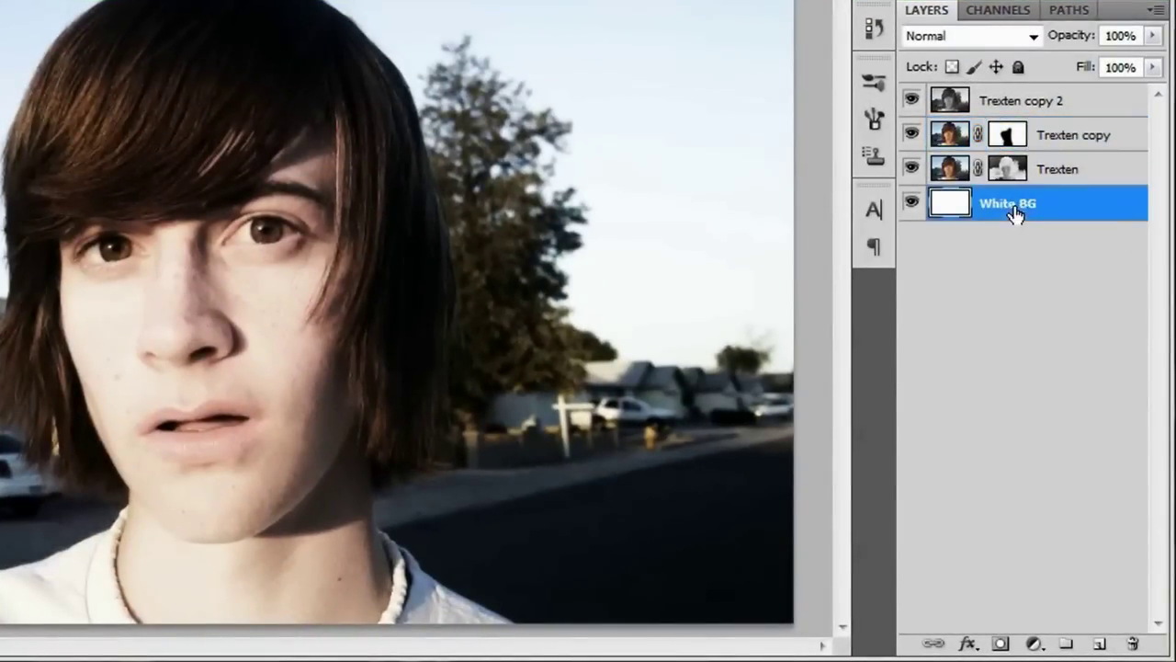
Step: Add a black-filled layer named Black BG beneath White BG
left_click(1100, 644, "ctrl")
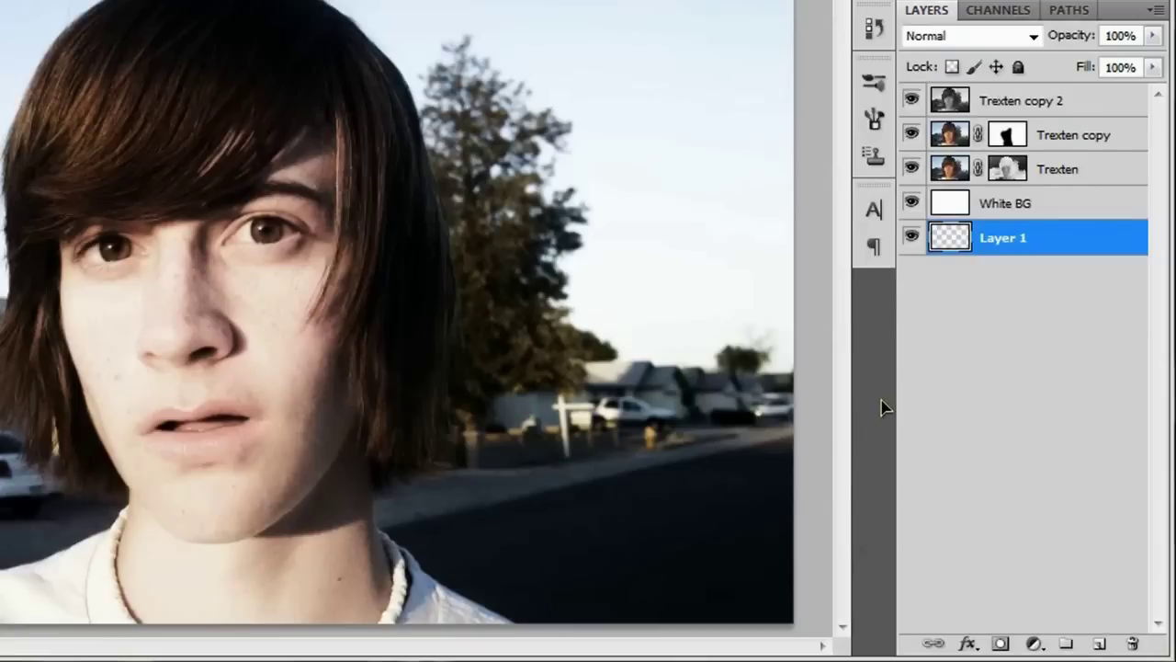
key("shift+F5")
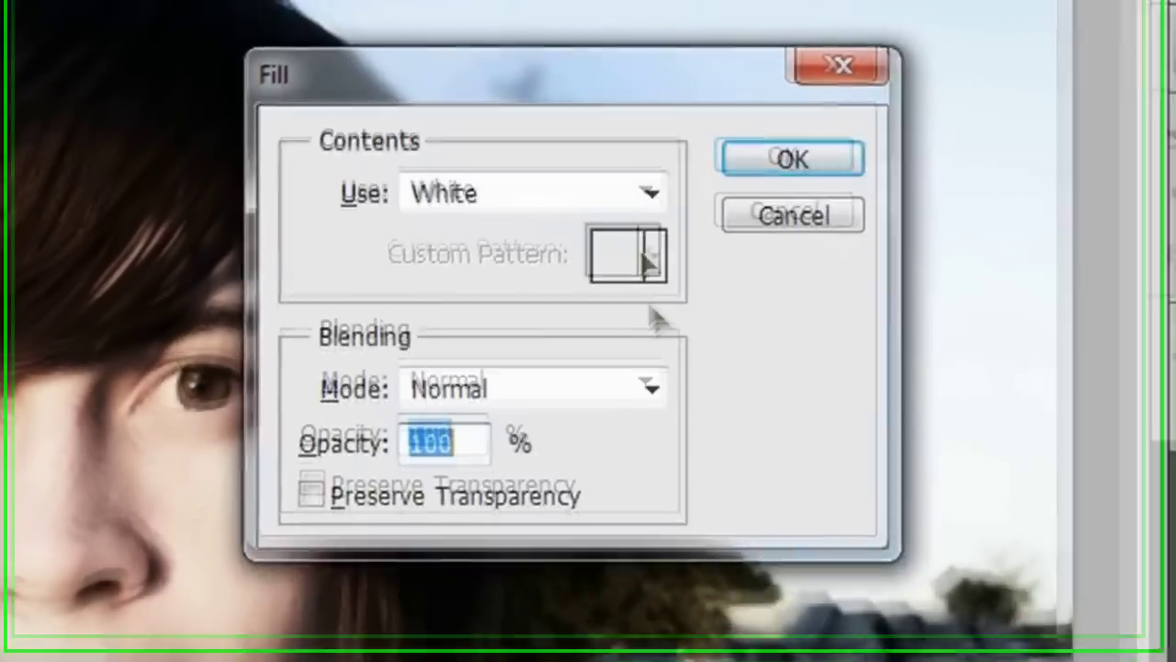
left_click(538, 108)
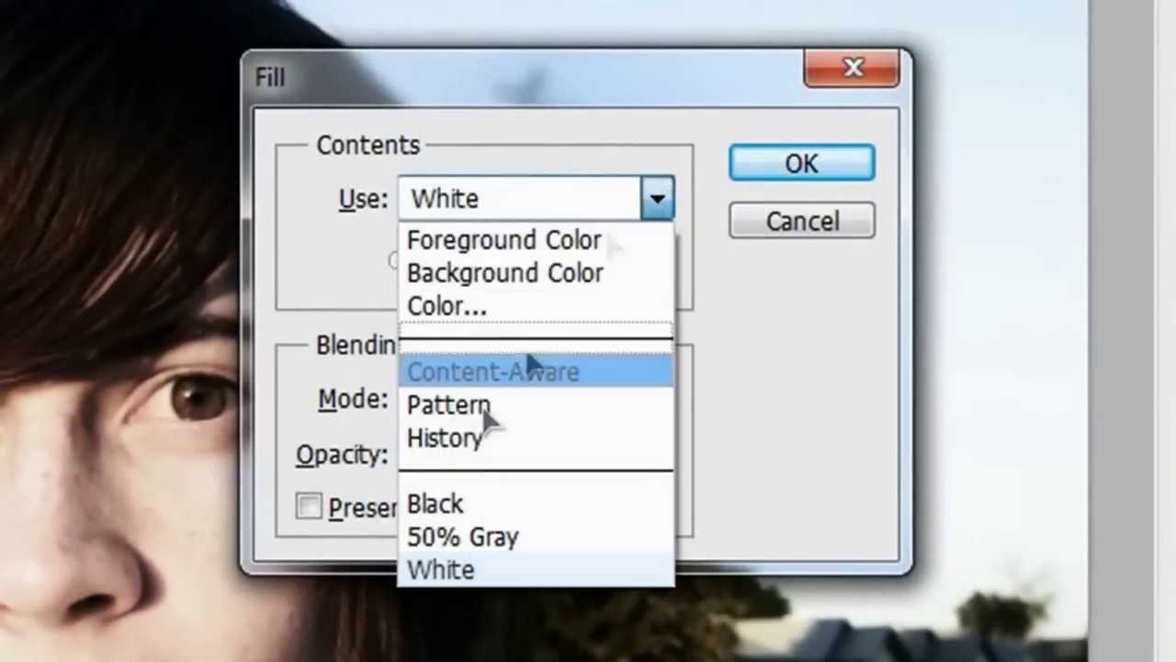
left_click(435, 504)
left_click(788, 168)
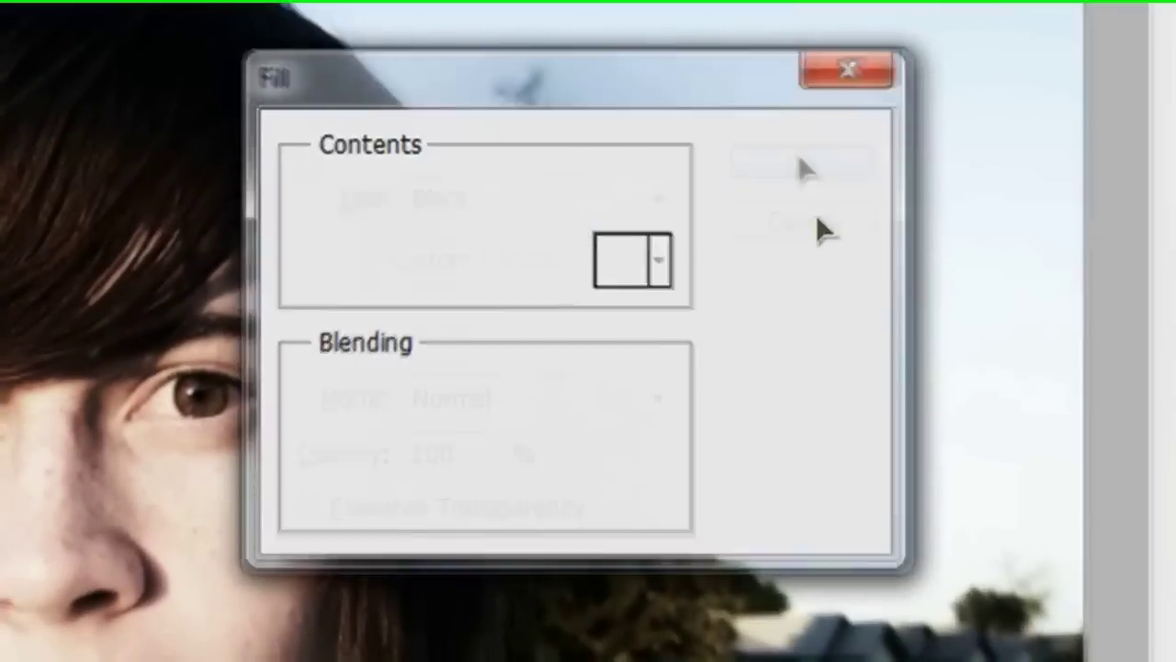
double_click(1009, 239)
type("Black BG")
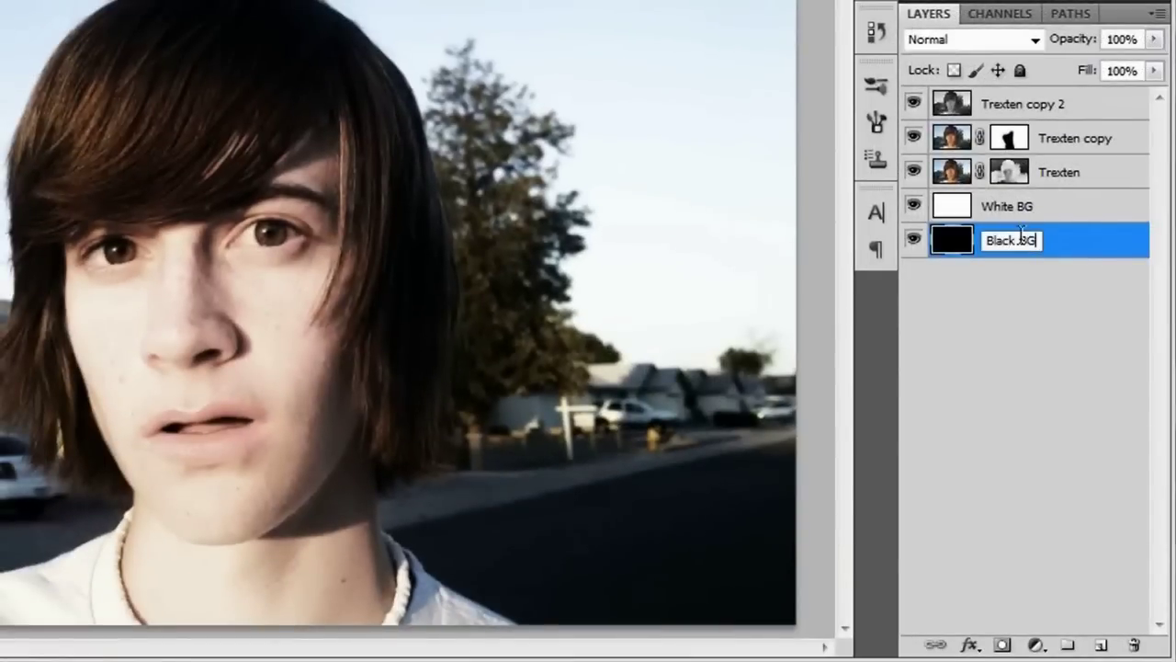
key("Return")
Step: Lower White BG's opacity to 77%
left_click(1022, 210)
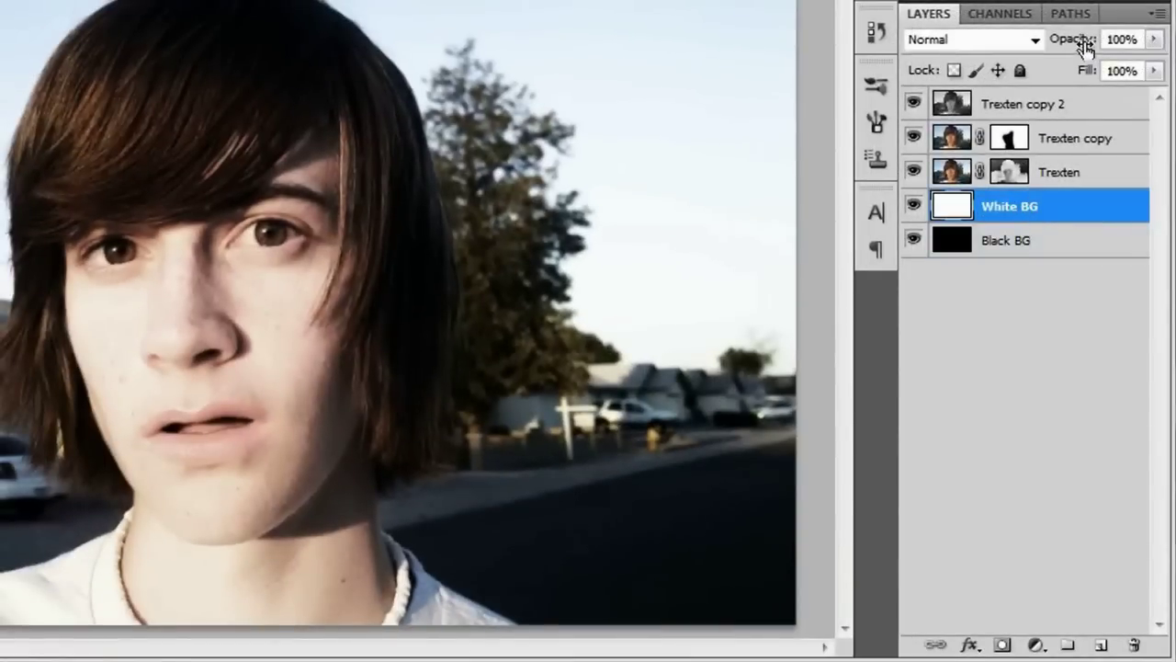
left_click_drag(1086, 46, 1062, 48)
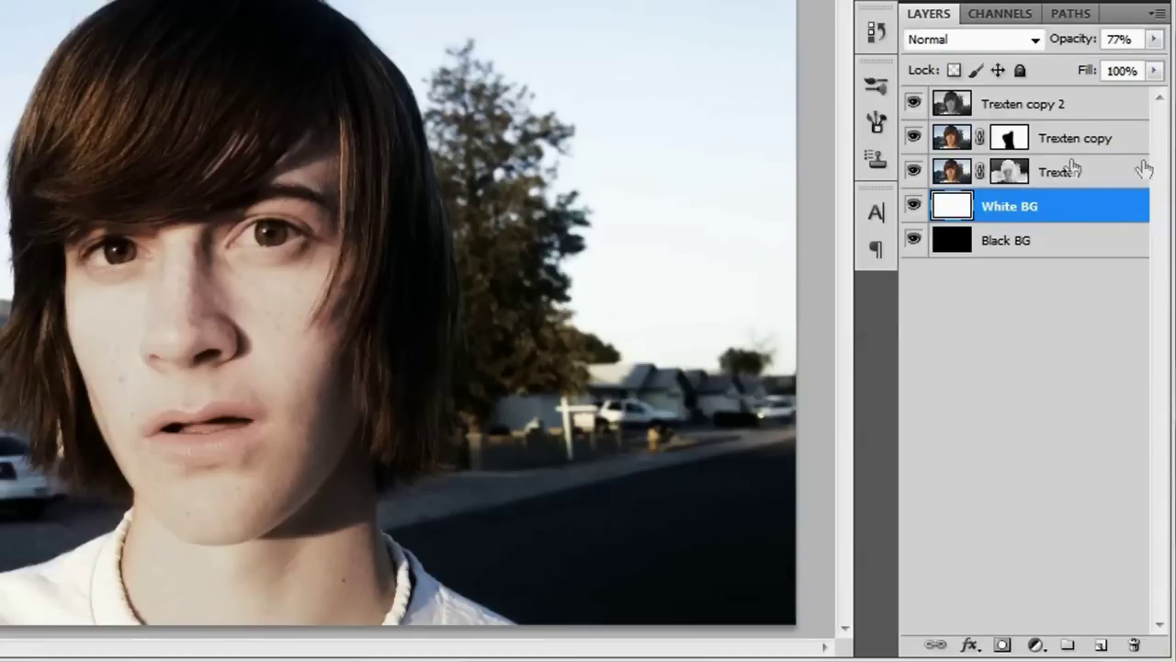
left_click(1057, 106)
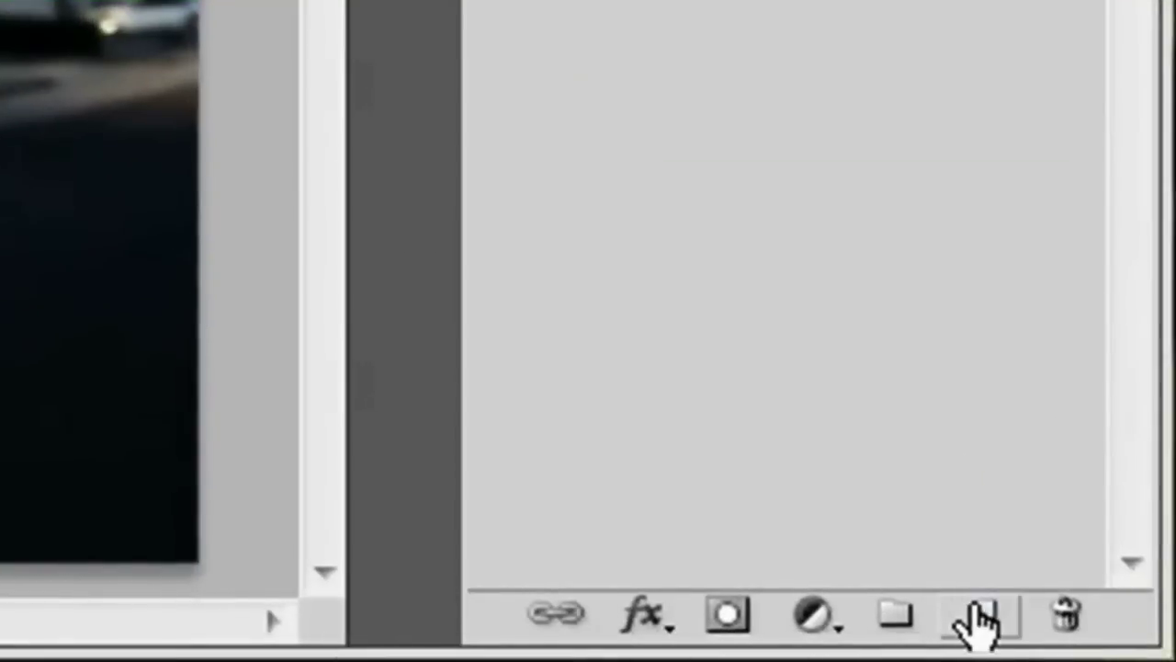
left_click(980, 622)
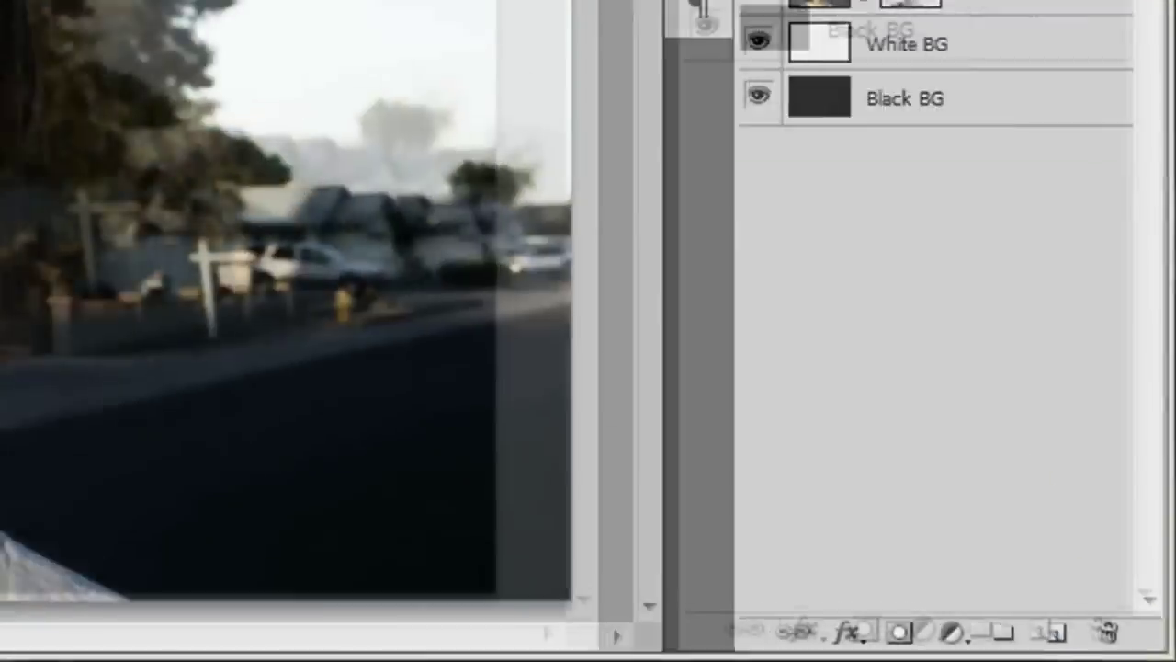
Step: Name the two new layers Right Eye and Left Eye
double_click(1001, 135)
type("Right E")
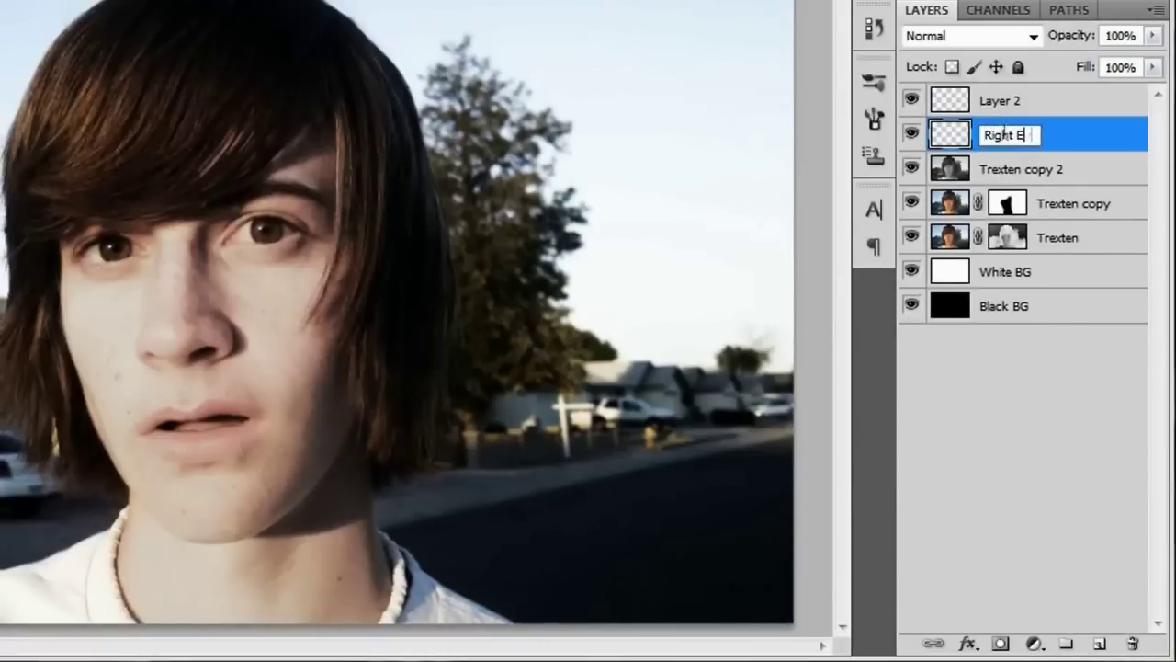
type("ye")
key("Return")
double_click(1007, 100)
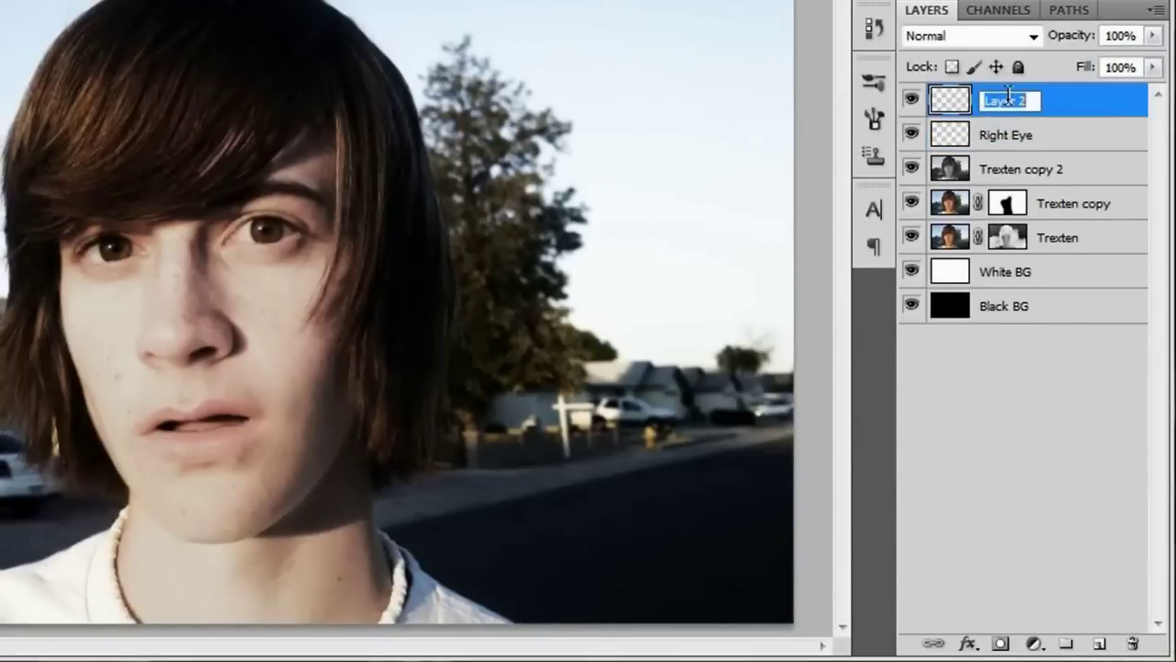
type("Left Eye")
key("Return")
Step: Group Right Eye and Left Eye into a group named Eyes and expand it
left_click(1053, 141, "shift")
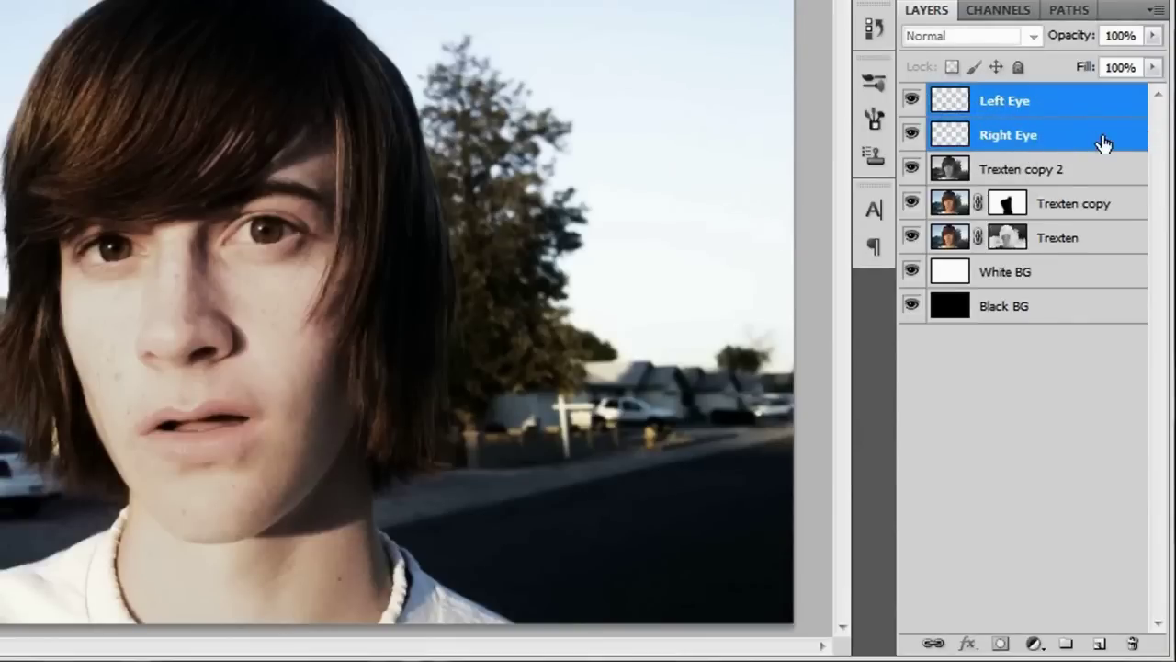
key("ctrl+g")
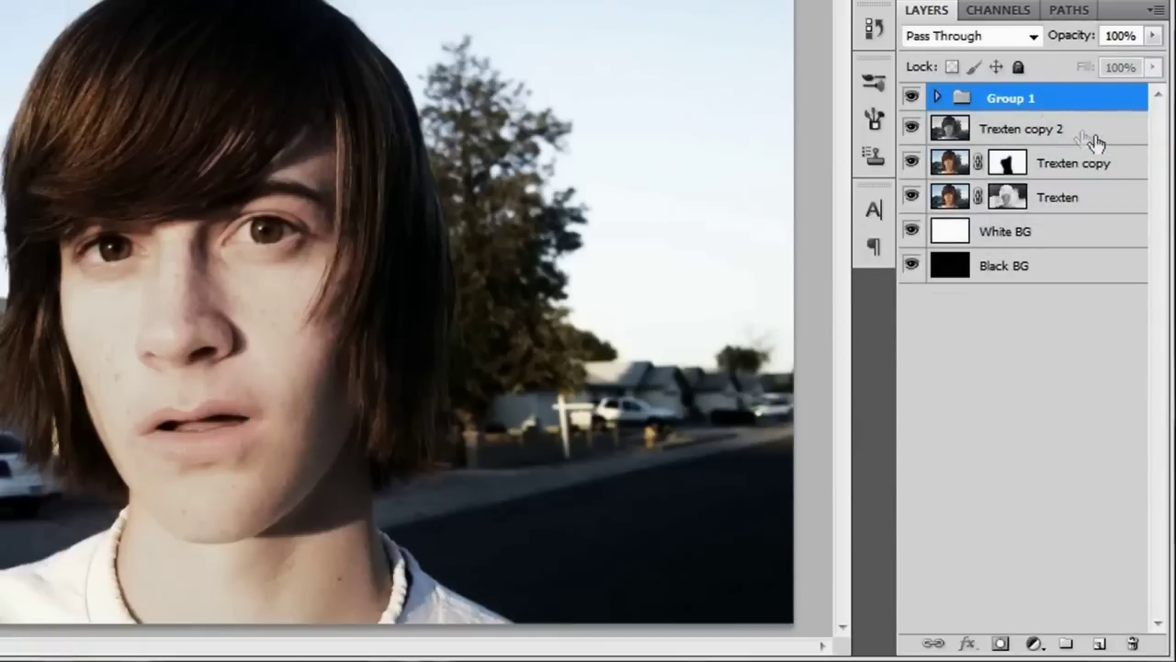
double_click(1014, 98)
type("Eyes")
key("Return")
left_click(937, 97)
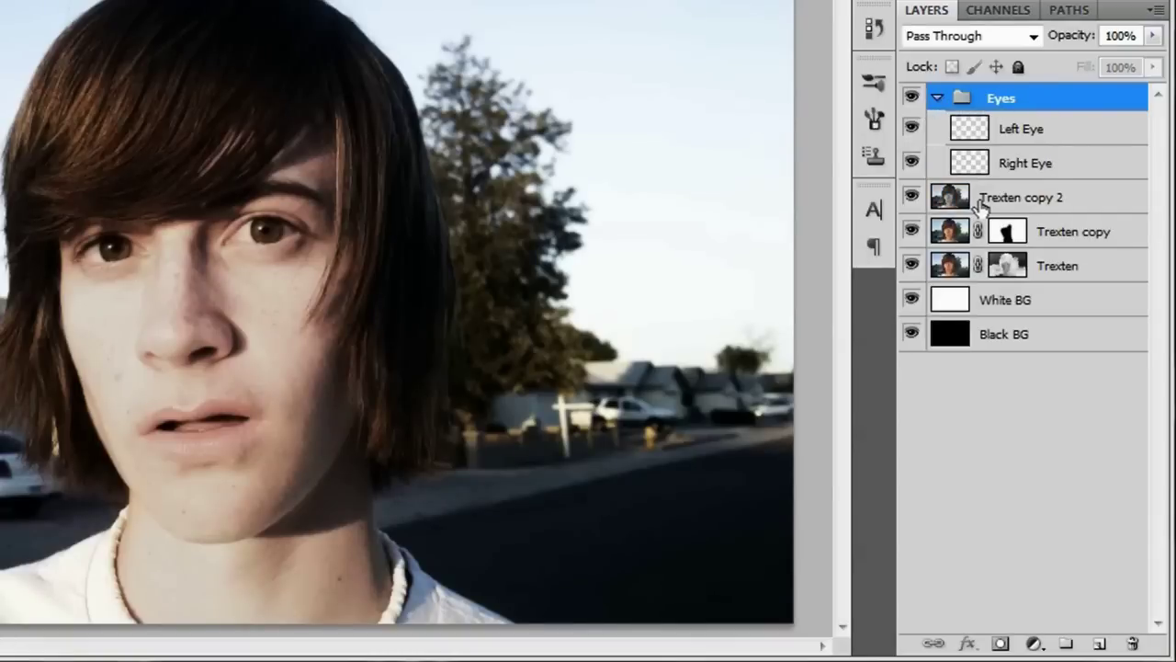
left_click(1053, 169)
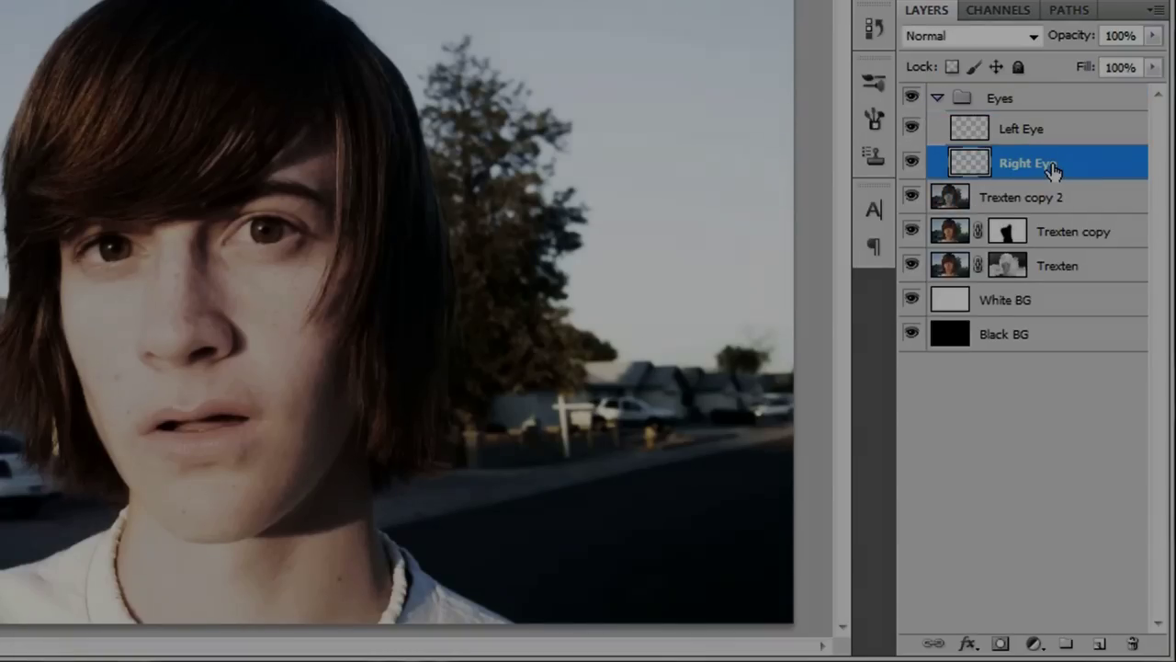